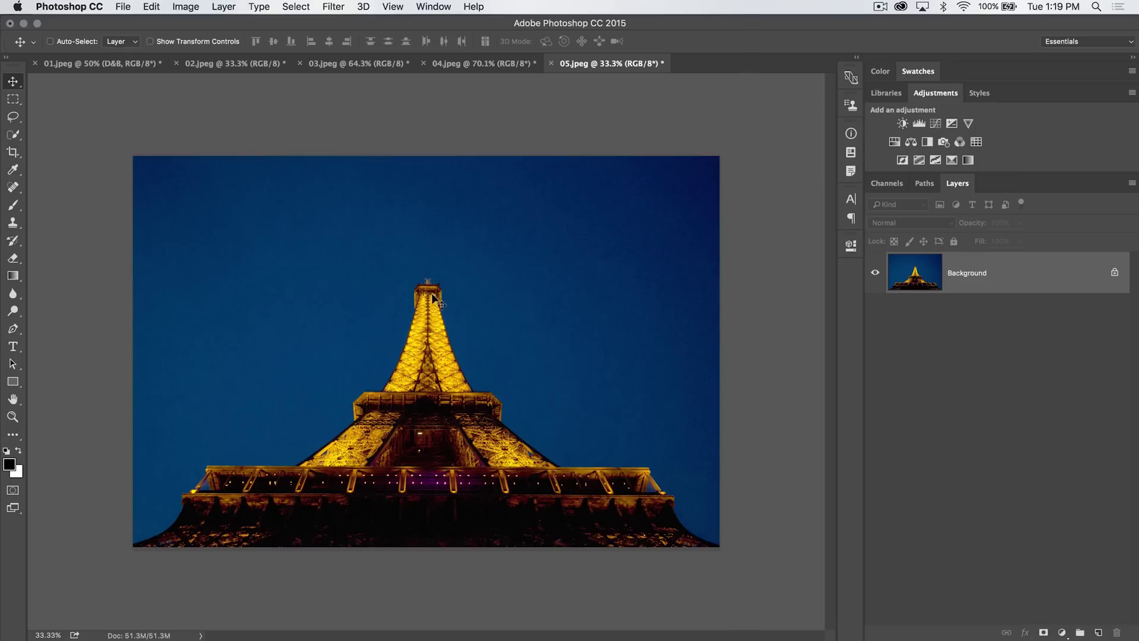
Step: Switch the Pen tool to Path mode and zoom into the photo's lower-left corner
{"action": "left_click", "coordinate": [14, 328]}
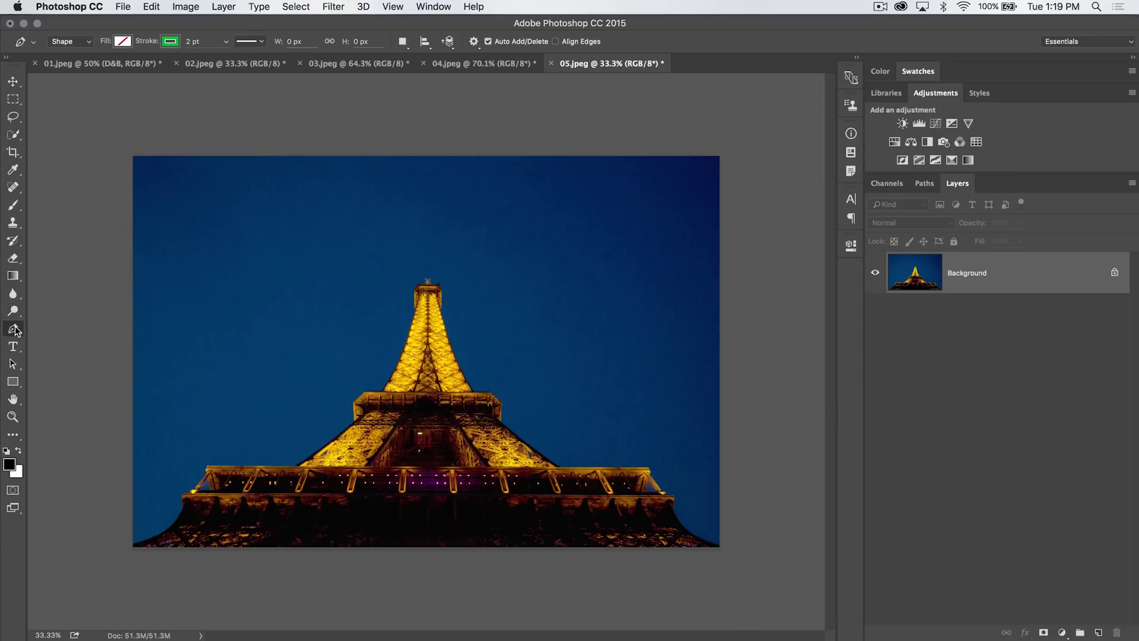
{"action": "left_click", "coordinate": [85, 40]}
{"action": "left_click", "coordinate": [71, 48]}
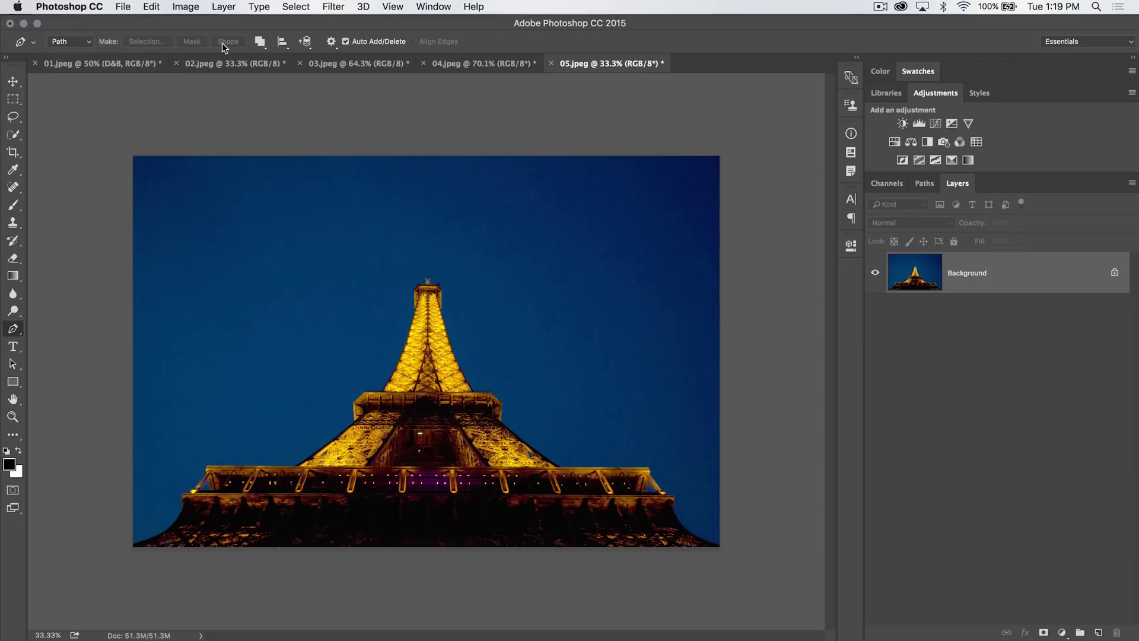
{"action": "key", "text": "z"}
{"action": "left_click", "coordinate": [202, 509]}
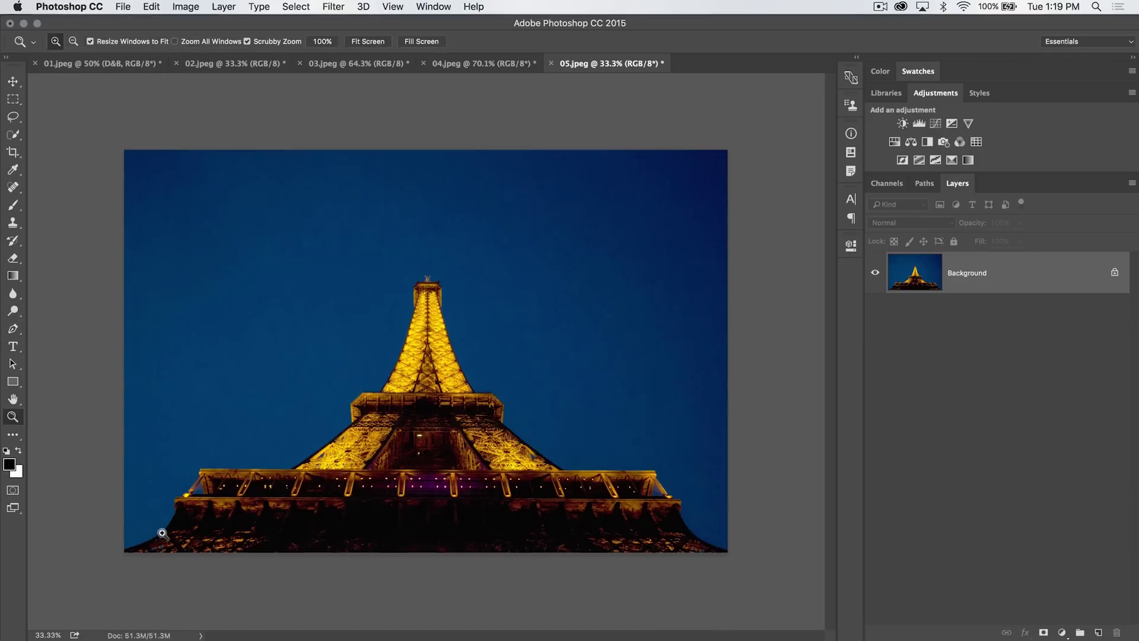
{"action": "left_click", "coordinate": [194, 509]}
{"action": "left_click", "coordinate": [216, 508]}
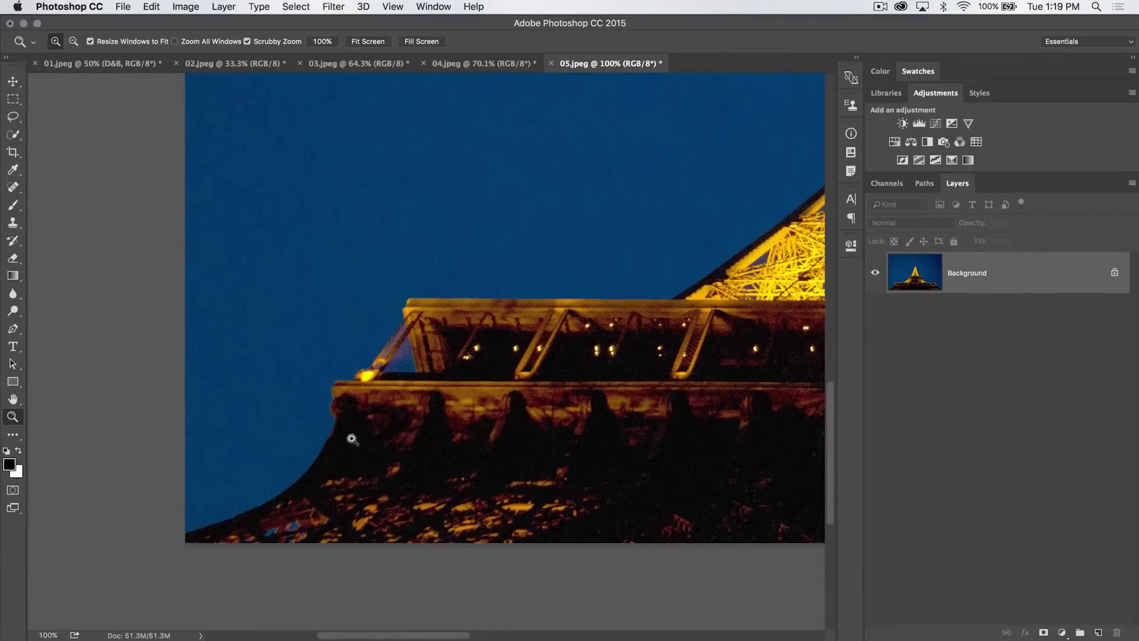
{"action": "left_click", "coordinate": [13, 329]}
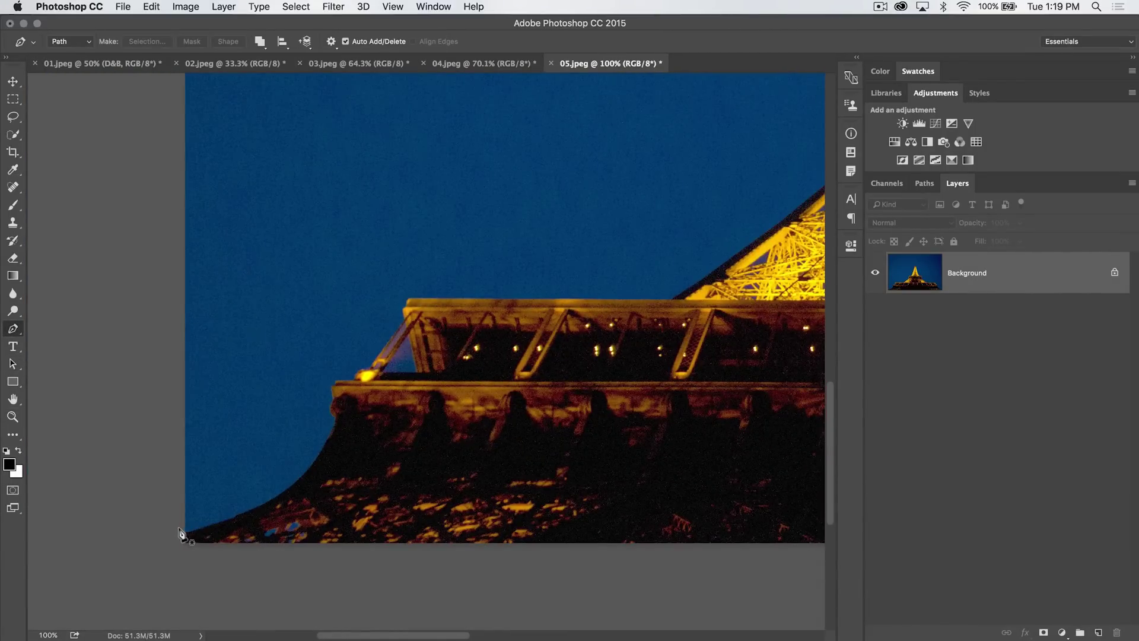
Step: Draw a curve from the lower-left corner up the tower's left leg and select Work Path
{"action": "left_click", "coordinate": [185, 534]}
{"action": "left_click_drag", "start_coordinate": [335, 419], "coordinate": [366, 316]}
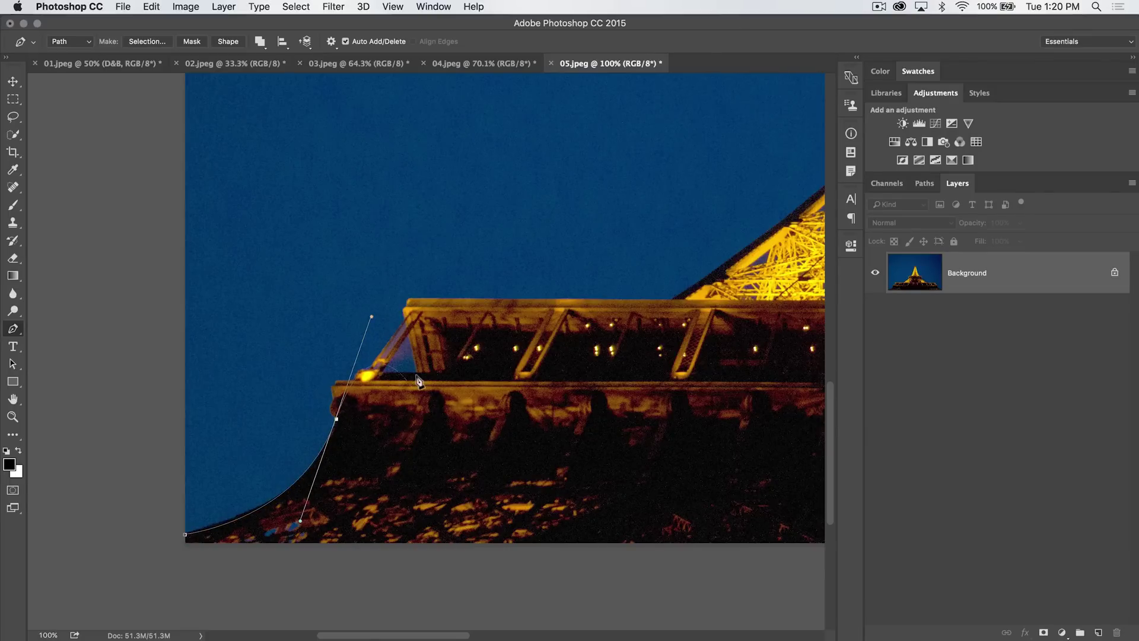
{"action": "key", "text": "Return"}
{"action": "left_click", "coordinate": [925, 186]}
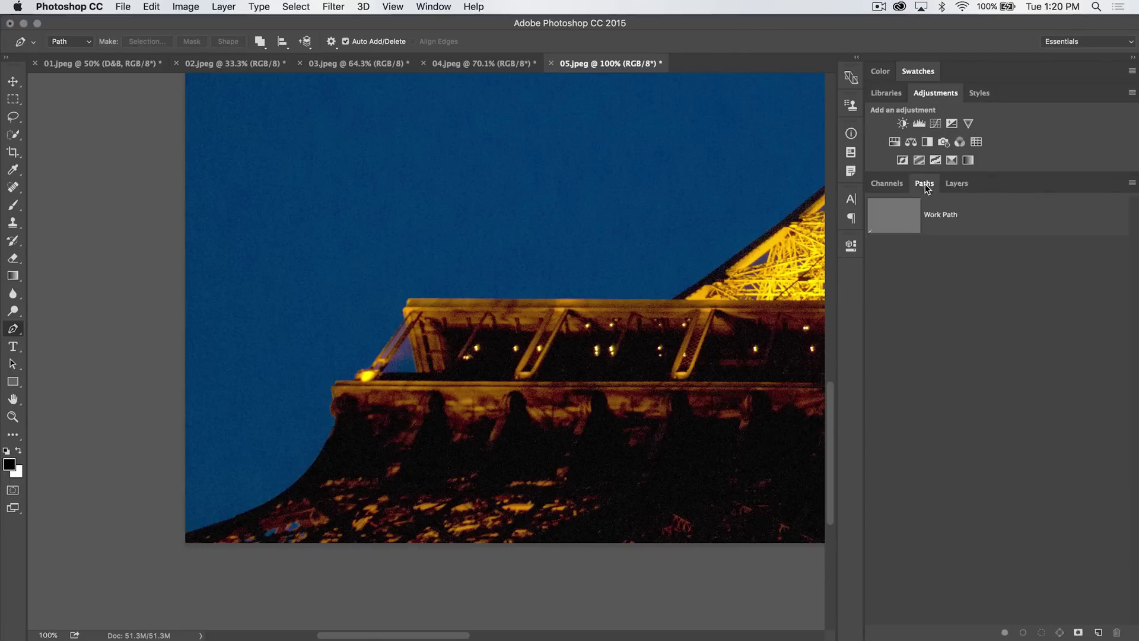
{"action": "left_click", "coordinate": [911, 209]}
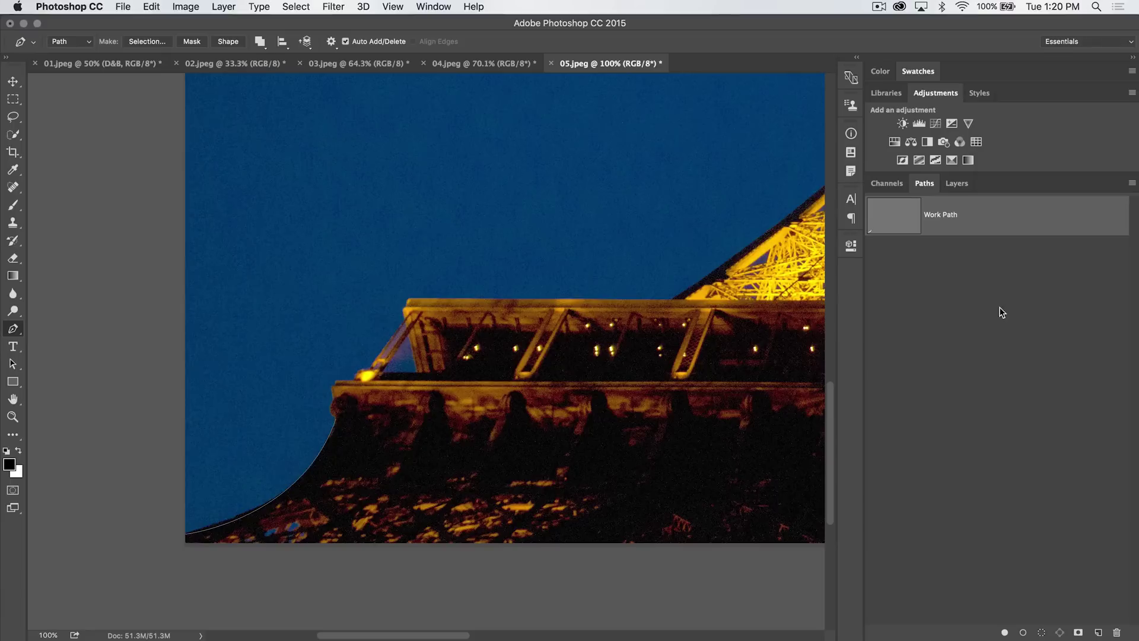
Step: Back in Layers, start a new curved path from the lower-left corner up the leg
{"action": "left_click", "coordinate": [1049, 343]}
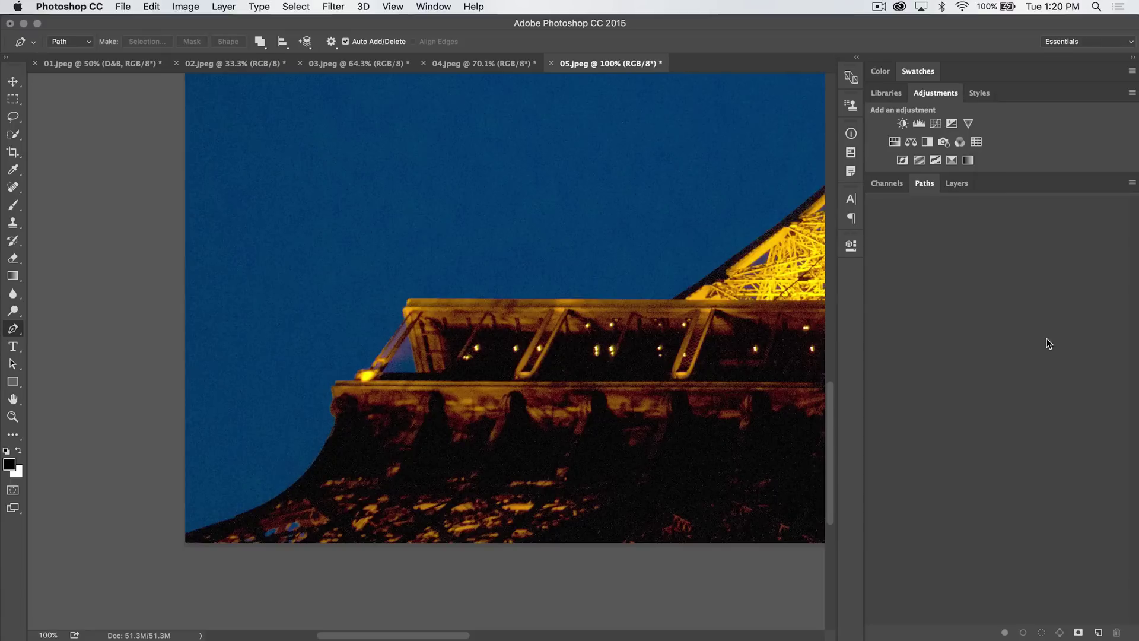
{"action": "left_click", "coordinate": [955, 183]}
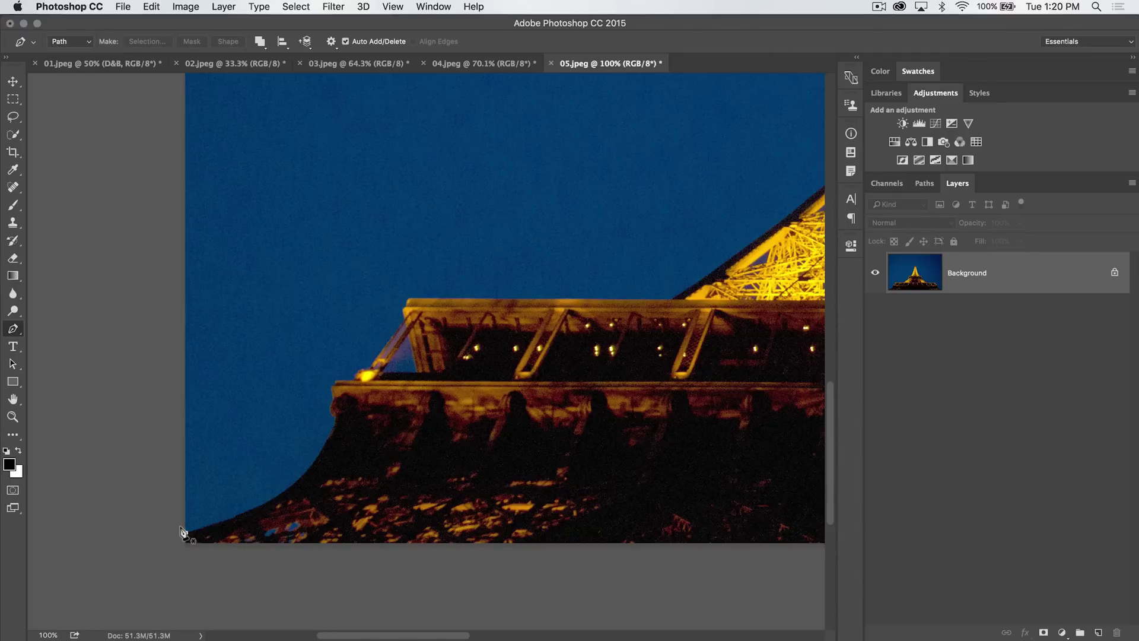
{"action": "left_click_drag", "start_coordinate": [186, 532], "coordinate": [272, 501]}
{"action": "left_click_drag", "start_coordinate": [336, 417], "coordinate": [373, 338]}
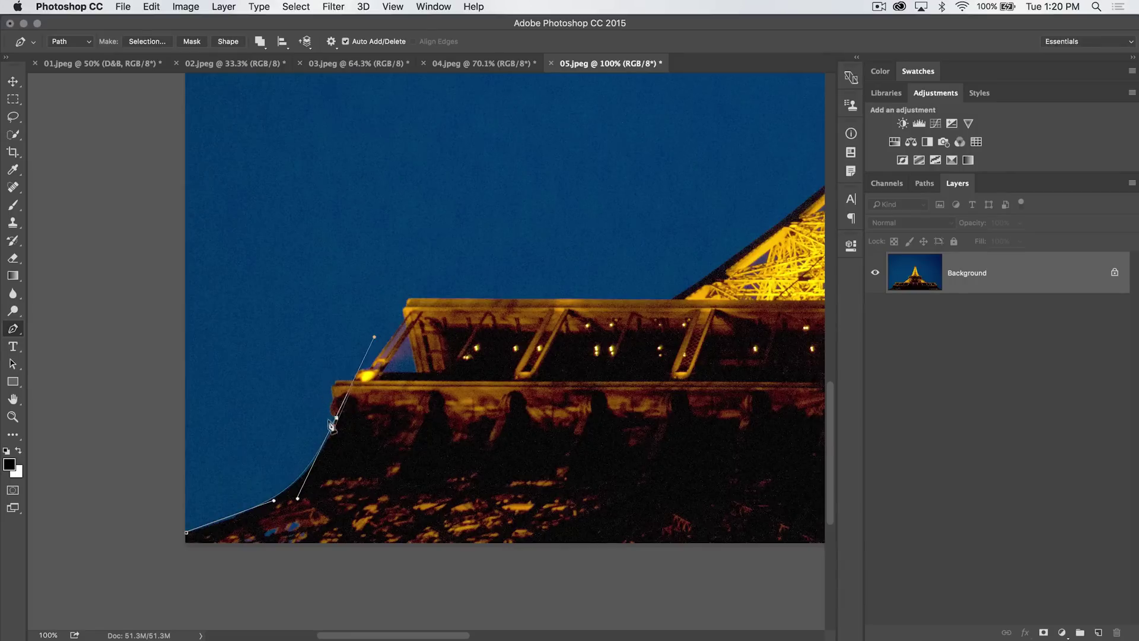
Step: Zoom in, trim the curve handle and add a sharp corner point further up the leg
{"action": "key", "text": "super+plus"}
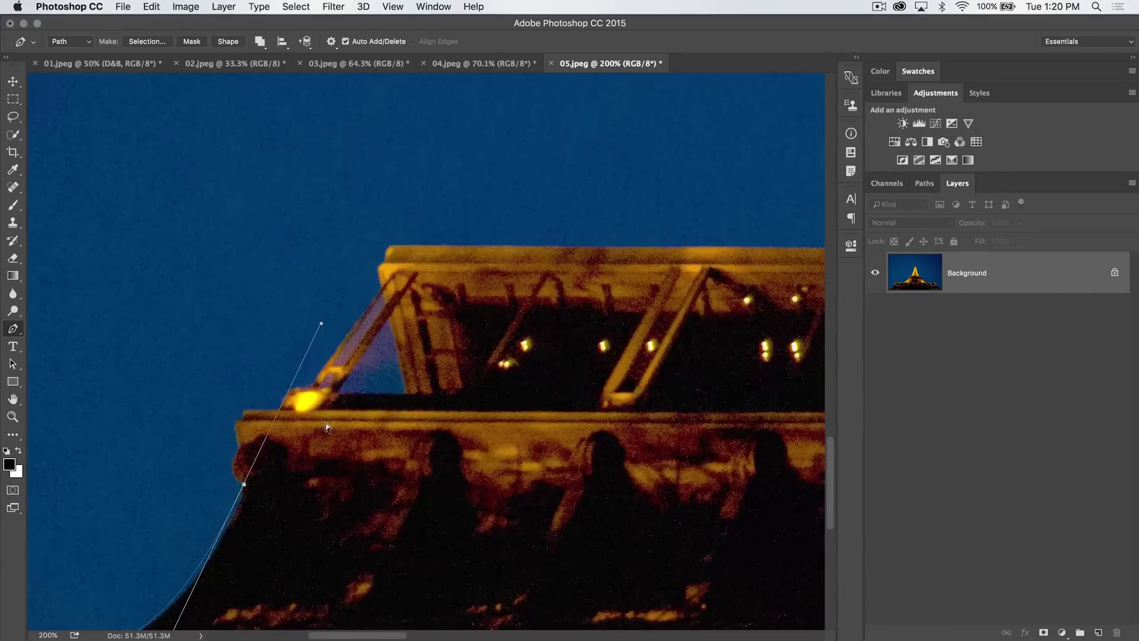
{"action": "scroll", "coordinate": [259, 481], "scroll_direction": "left", "scroll_amount": 5}
{"action": "scroll", "coordinate": [259, 481], "scroll_direction": "down", "scroll_amount": 2}
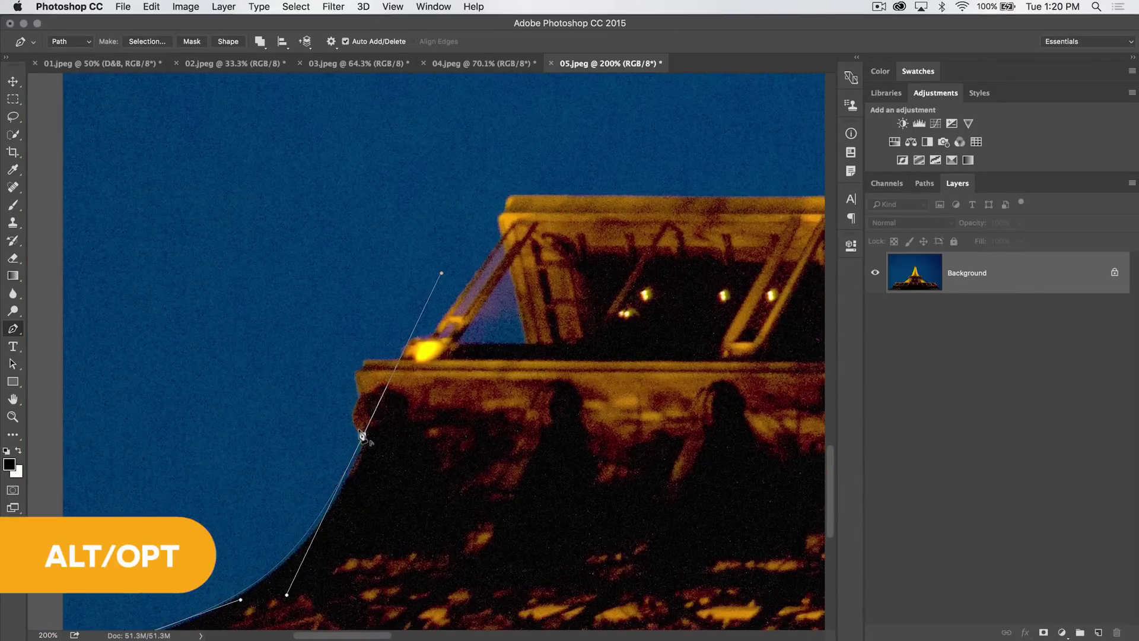
{"action": "mouse_move", "coordinate": [361, 435]}
{"action": "left_mouse_down"}
{"action": "mouse_move", "coordinate": [473, 198]}
{"action": "mouse_move", "coordinate": [360, 436]}
{"action": "left_mouse_up"}
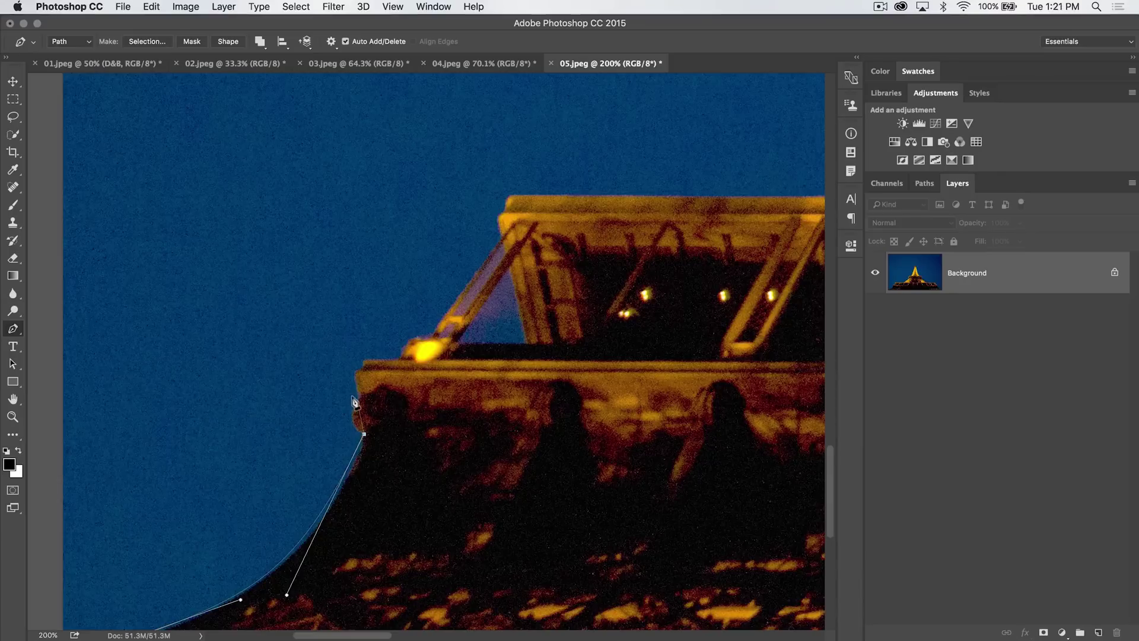
{"action": "left_click_drag", "start_coordinate": [357, 397], "coordinate": [373, 364]}
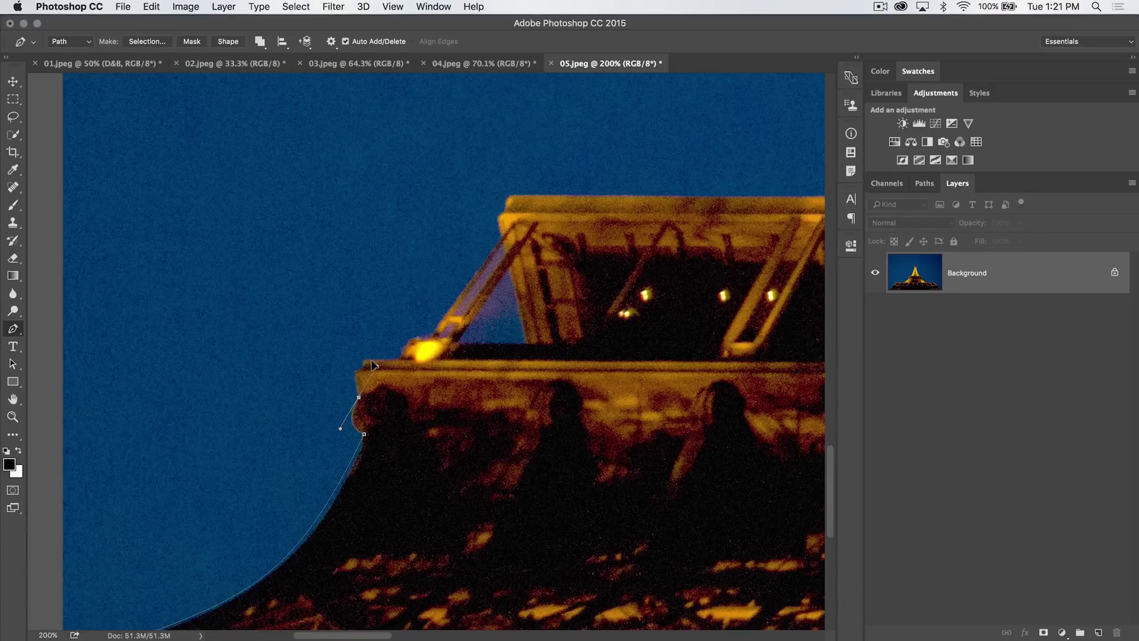
{"action": "left_click", "coordinate": [357, 397], "text": "alt"}
Step: Place anchors along the platform edge and up the diagonal beam to the platform's upper corner
{"action": "left_click", "coordinate": [356, 372]}
{"action": "left_click", "coordinate": [365, 358]}
{"action": "left_click", "coordinate": [400, 359]}
{"action": "left_click", "coordinate": [412, 337]}
{"action": "left_click", "coordinate": [500, 238]}
{"action": "left_click", "coordinate": [498, 220]}
{"action": "left_click", "coordinate": [506, 211]}
Step: At 500% zoom, anchor the platform corner and its top edge, breaking the forward handle
{"action": "key", "text": "super+equal"}
{"action": "key", "text": "super+equal"}
{"action": "key", "text": "super+equal"}
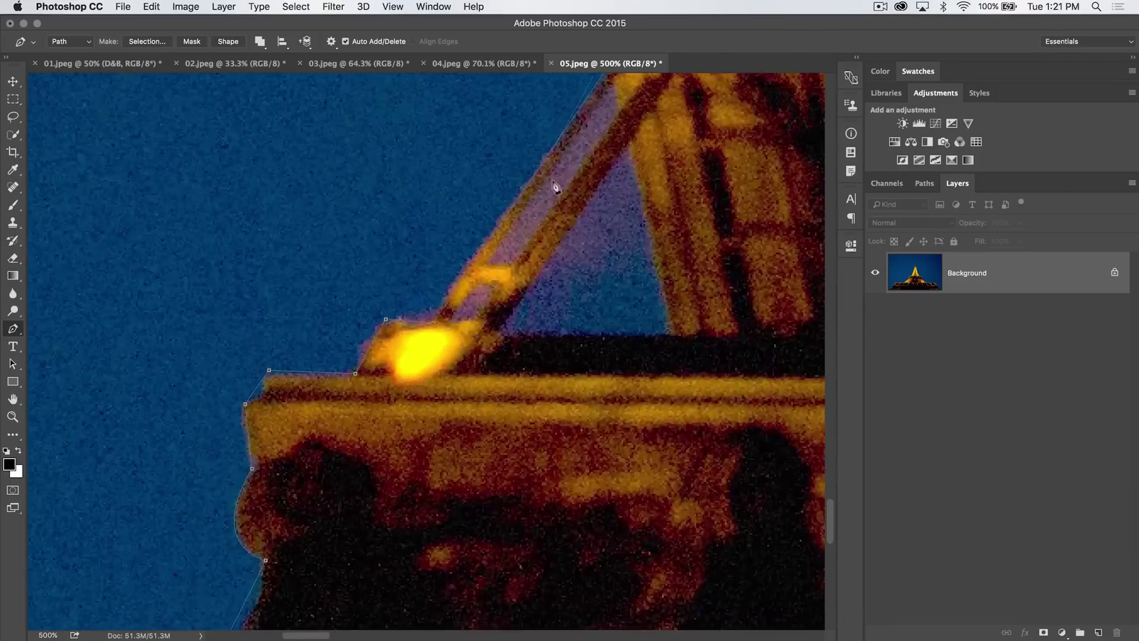
{"action": "scroll", "coordinate": [555, 183], "scroll_direction": "up", "scroll_amount": 3}
{"action": "scroll", "coordinate": [573, 184], "scroll_direction": "down", "scroll_amount": 5}
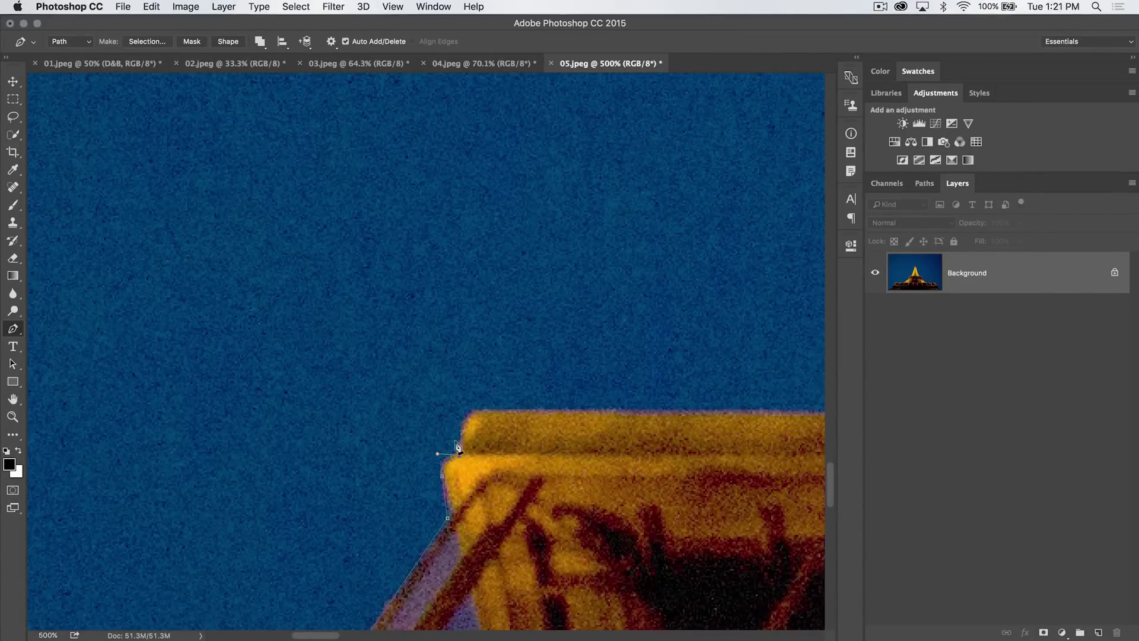
{"action": "left_click", "coordinate": [461, 427]}
{"action": "left_click_drag", "start_coordinate": [485, 409], "coordinate": [508, 409]}
{"action": "key", "text": "alt"}
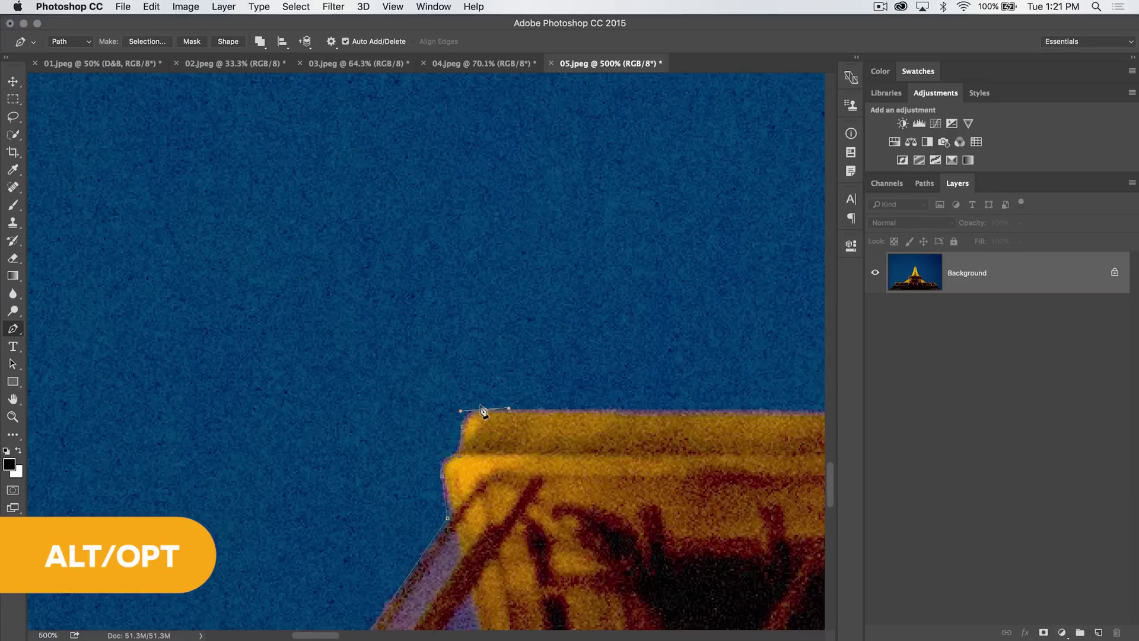
{"action": "left_click", "coordinate": [482, 410], "text": "alt"}
Step: Zoom out and anchor the path where the platform's top edge meets the tower
{"action": "key", "text": "super+minus"}
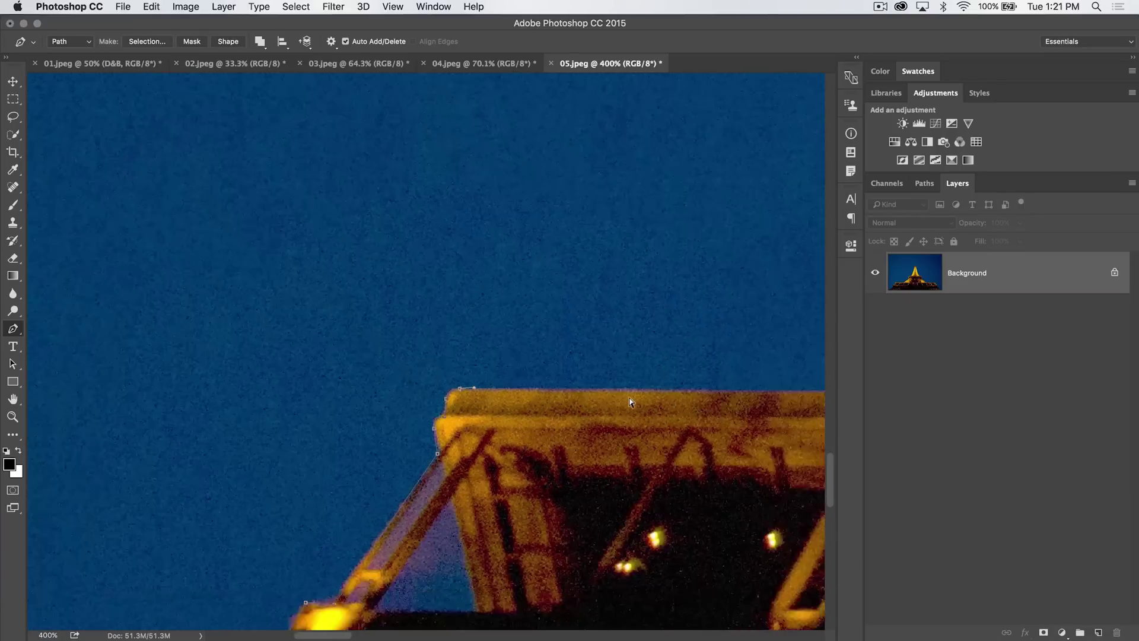
{"action": "key", "text": "super+minus"}
{"action": "scroll", "coordinate": [755, 395], "scroll_direction": "right", "scroll_amount": 10}
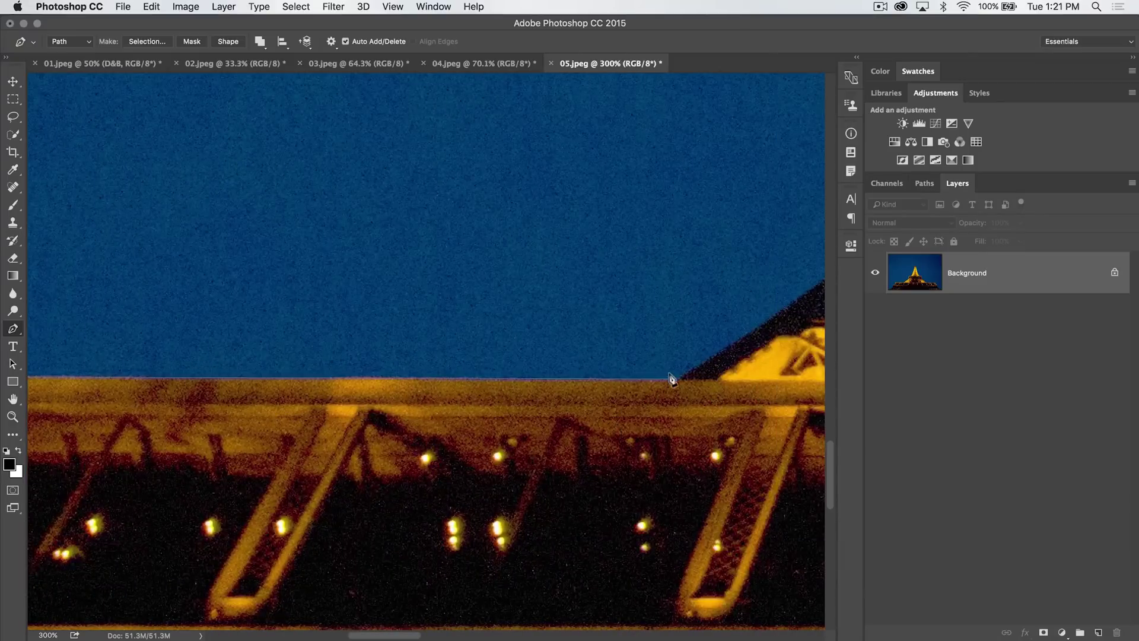
{"action": "left_click", "coordinate": [676, 380]}
{"action": "key", "text": "super+minus"}
{"action": "key", "text": "super+minus"}
{"action": "scroll", "coordinate": [650, 328], "scroll_direction": "up", "scroll_amount": 5}
{"action": "scroll", "coordinate": [649, 328], "scroll_direction": "right", "scroll_amount": 4}
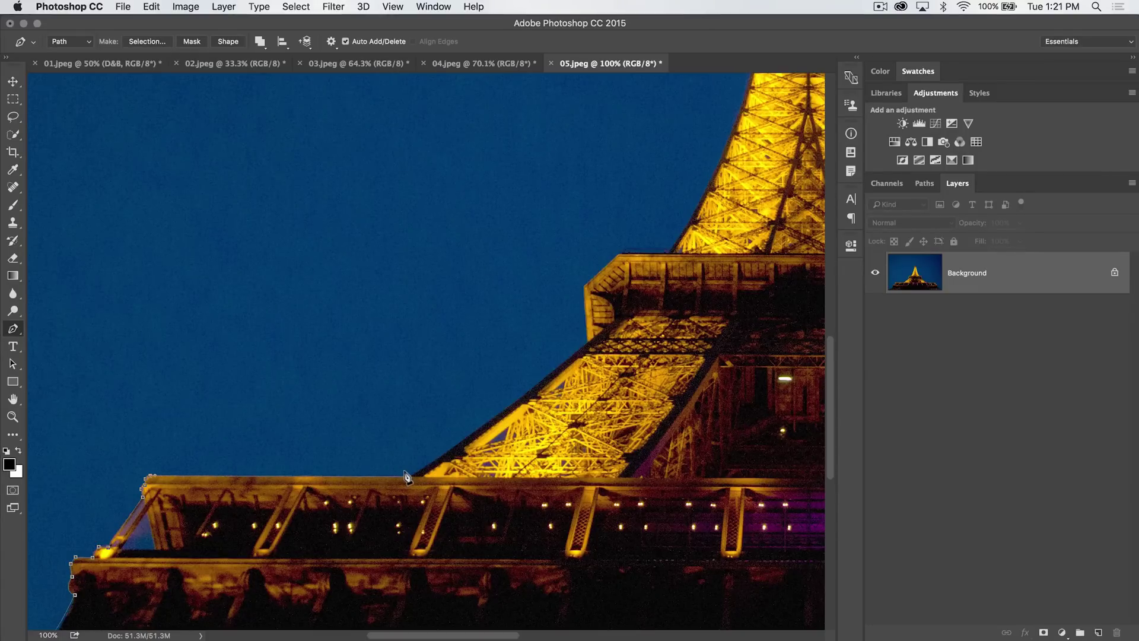
Step: Replace a curved anchor at the deck corner with a sharp corner point
{"action": "left_click_drag", "start_coordinate": [411, 478], "coordinate": [478, 424]}
{"action": "left_click_drag", "start_coordinate": [506, 402], "coordinate": [512, 404]}
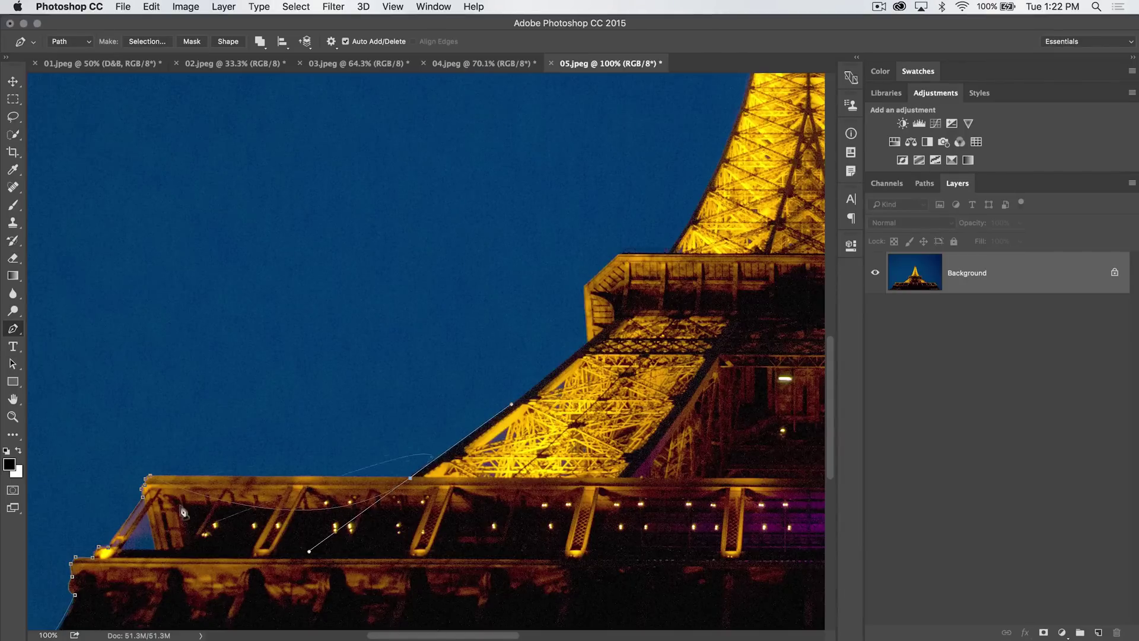
{"action": "key", "text": "super+z"}
{"action": "key", "text": "alt"}
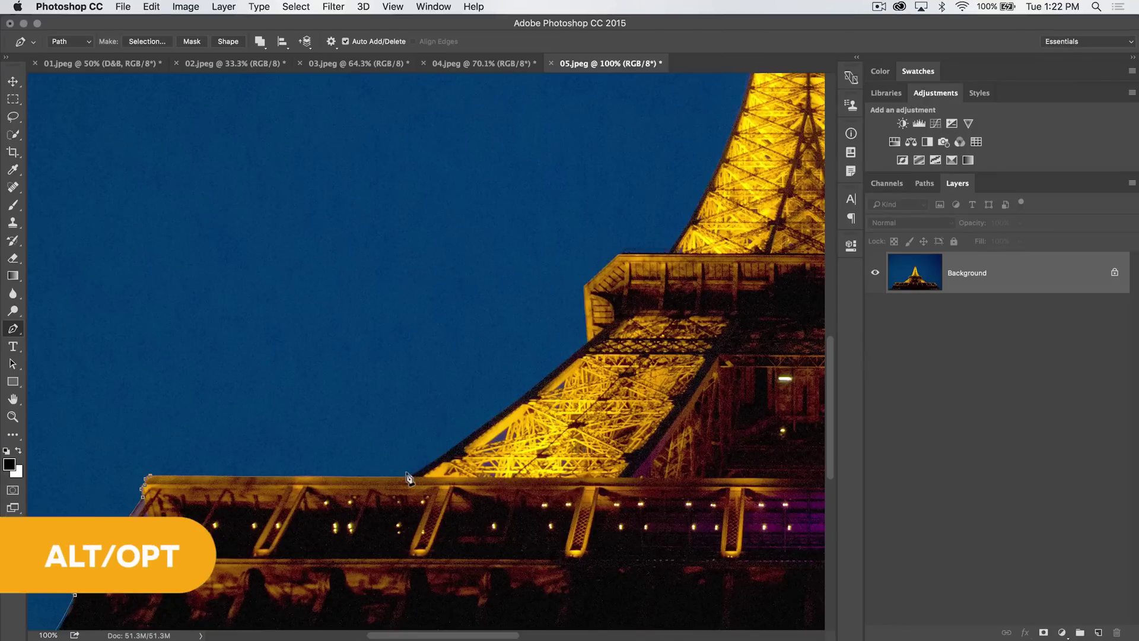
{"action": "left_click", "coordinate": [410, 478], "text": "alt"}
Step: Anchor the path up the tower's sloping edge to the second platform's ledge corners
{"action": "left_click", "coordinate": [472, 435]}
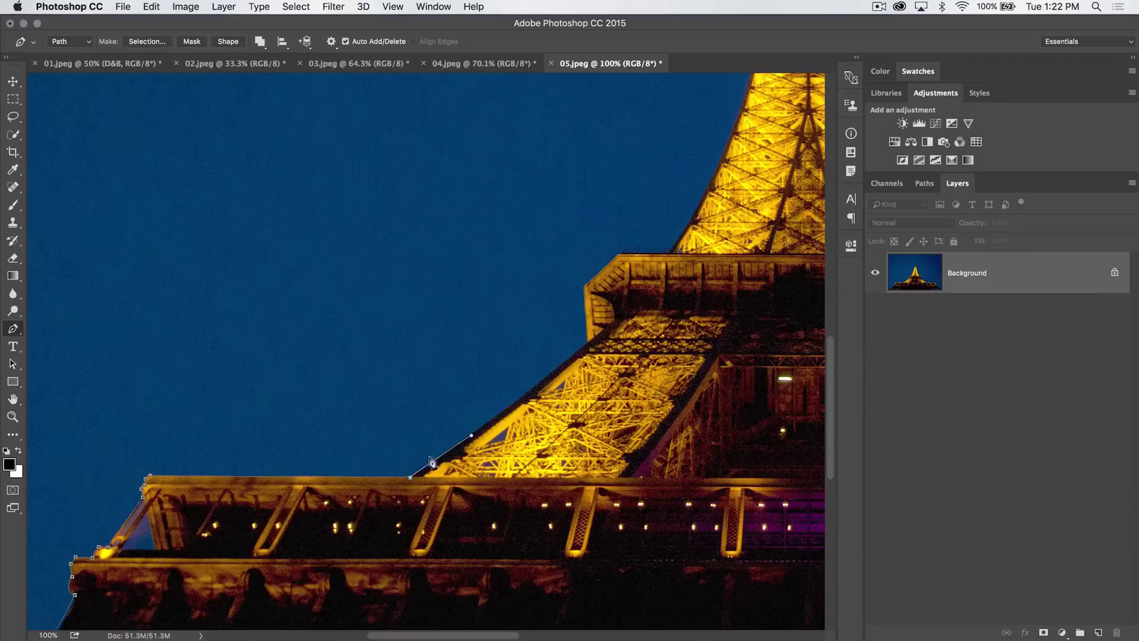
{"action": "left_click", "coordinate": [534, 387]}
{"action": "left_click", "coordinate": [587, 343]}
{"action": "left_click", "coordinate": [641, 298]}
{"action": "left_click", "coordinate": [584, 288]}
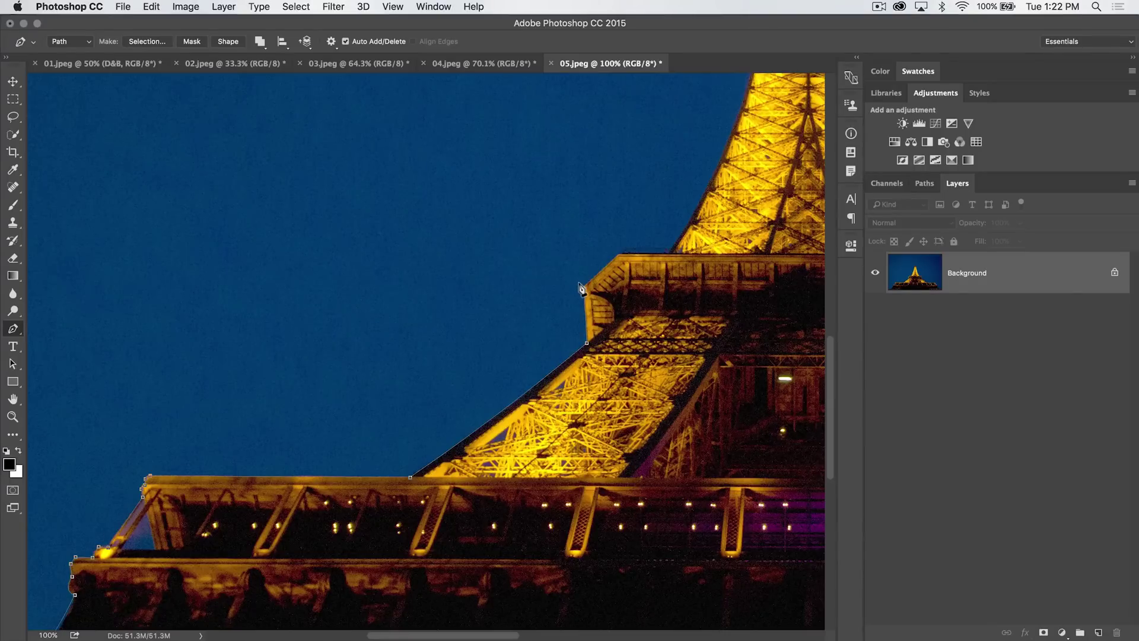
{"action": "left_click", "coordinate": [619, 253]}
{"action": "scroll", "coordinate": [666, 254], "scroll_direction": "up", "scroll_amount": 5}
{"action": "scroll", "coordinate": [665, 254], "scroll_direction": "right", "scroll_amount": 4}
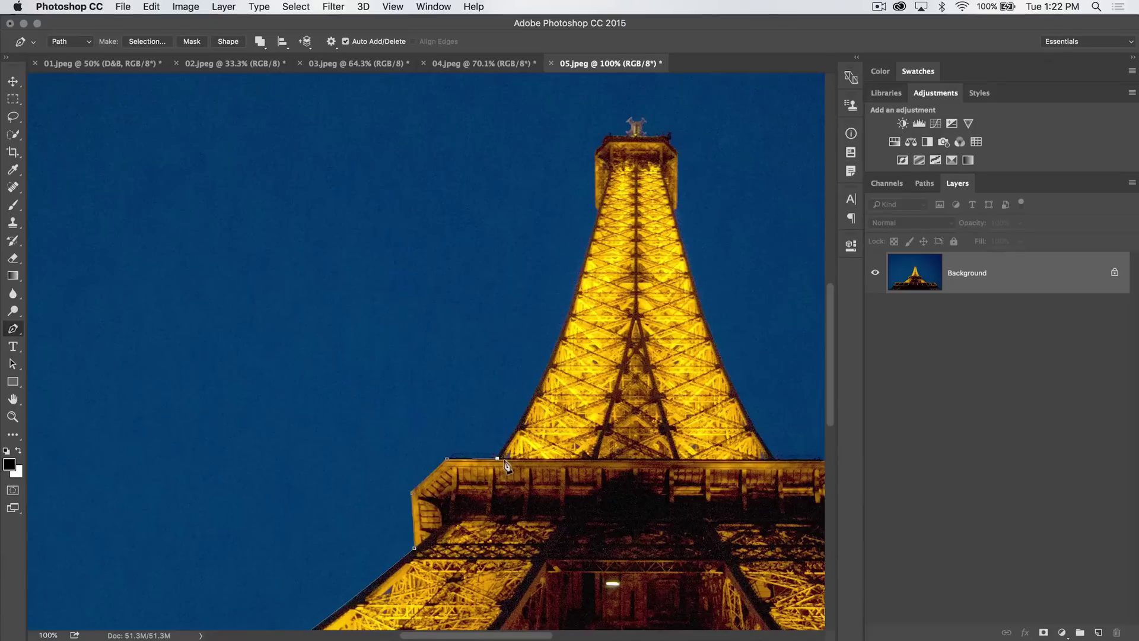
Step: Add curved anchors from the ledge corner up the tower edge, removing the upper handle
{"action": "left_click", "coordinate": [498, 458]}
{"action": "left_click_drag", "start_coordinate": [575, 249], "coordinate": [593, 216]}
{"action": "left_click_drag", "start_coordinate": [598, 211], "coordinate": [621, 119]}
{"action": "key", "text": "super+equal"}
{"action": "key", "text": "super+equal"}
{"action": "key", "text": "super+equal"}
{"action": "scroll", "coordinate": [629, 237], "scroll_direction": "right", "scroll_amount": 5}
{"action": "scroll", "coordinate": [629, 237], "scroll_direction": "up", "scroll_amount": 5}
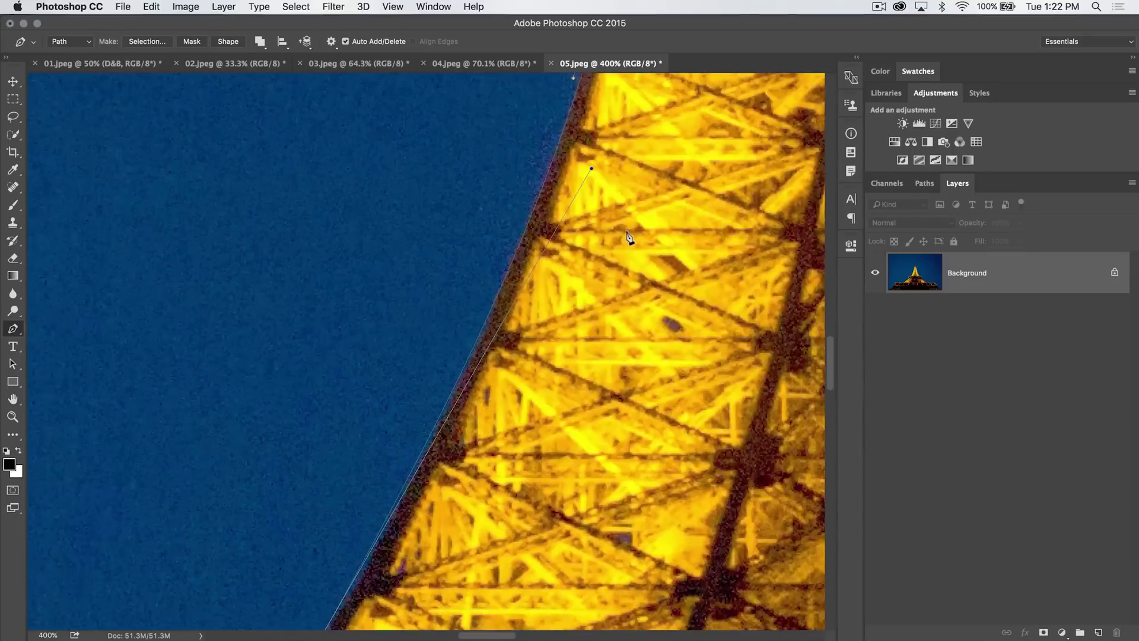
{"action": "scroll", "coordinate": [629, 237], "scroll_direction": "up", "scroll_amount": 5}
{"action": "scroll", "coordinate": [629, 238], "scroll_direction": "down", "scroll_amount": 8}
{"action": "scroll", "coordinate": [629, 238], "scroll_direction": "right", "scroll_amount": 3}
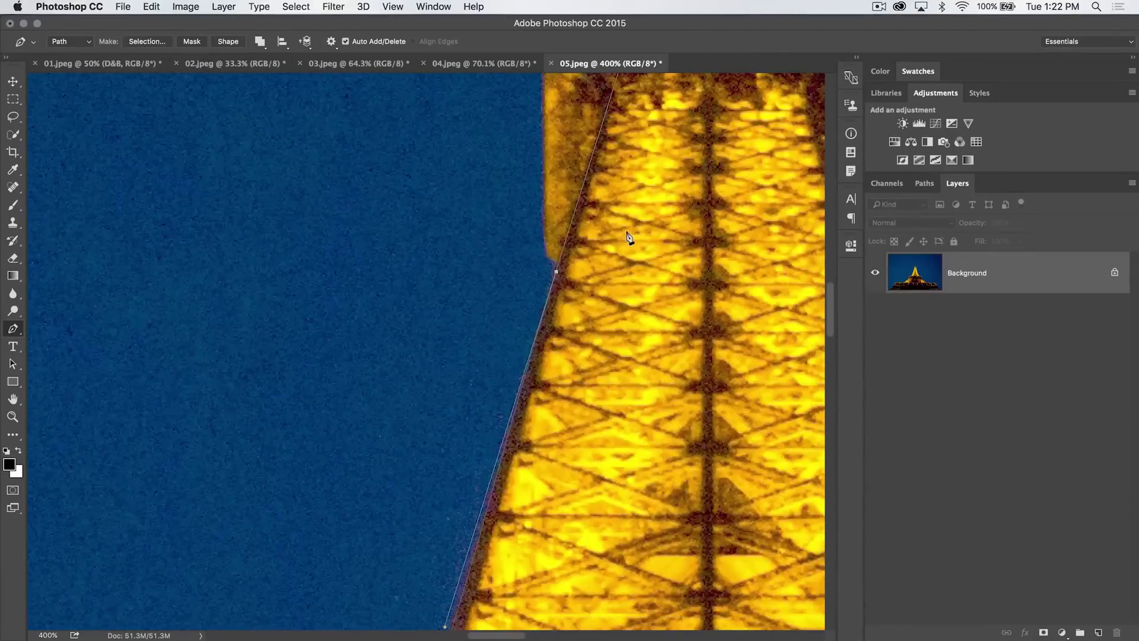
{"action": "left_click", "coordinate": [555, 273]}
Step: Place anchors up the left edge to the tower's top-left corner and top ledge
{"action": "left_click", "coordinate": [544, 251]}
{"action": "scroll", "coordinate": [542, 230], "scroll_direction": "up", "scroll_amount": 5}
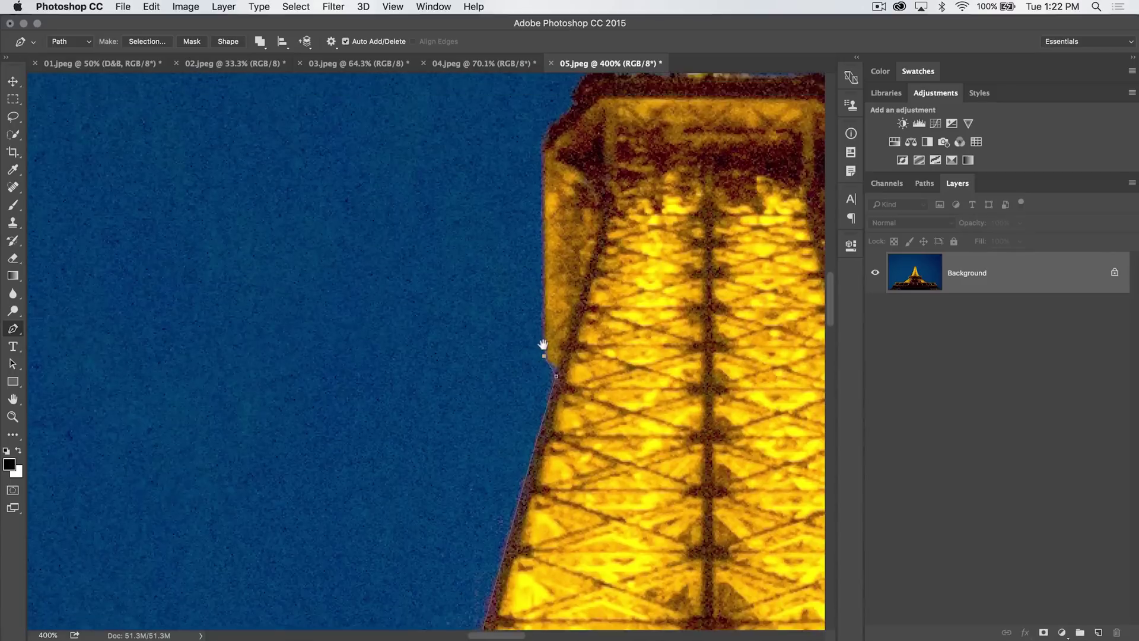
{"action": "left_click", "coordinate": [542, 154]}
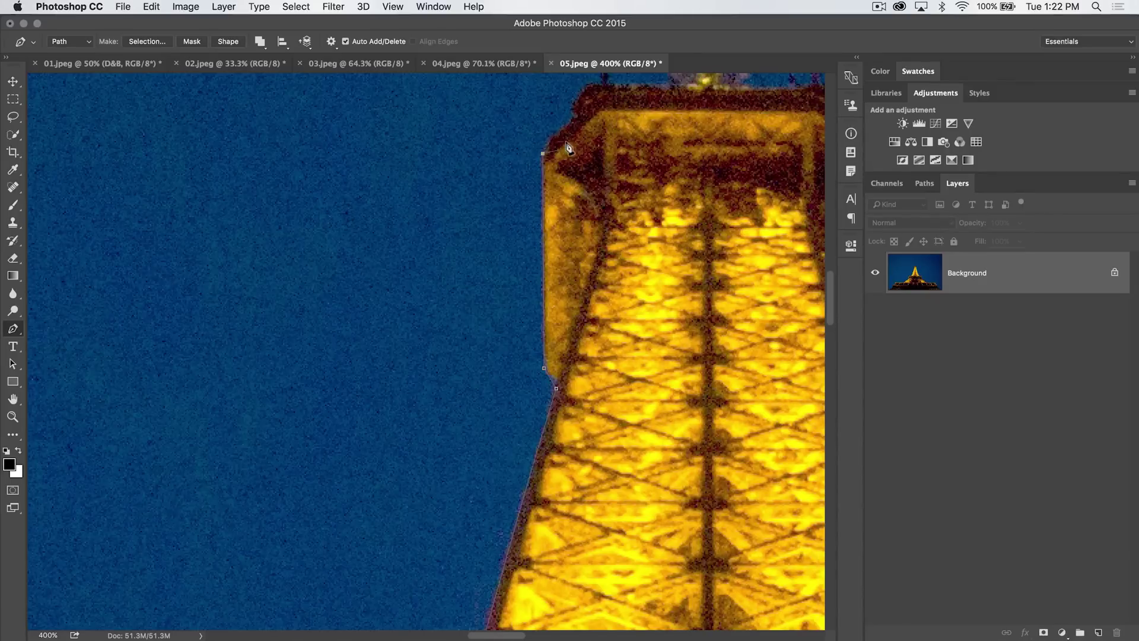
{"action": "key", "text": "super+z"}
{"action": "left_click", "coordinate": [544, 145]}
{"action": "left_click", "coordinate": [597, 83]}
{"action": "scroll", "coordinate": [526, 257], "scroll_direction": "up", "scroll_amount": 5}
{"action": "scroll", "coordinate": [526, 257], "scroll_direction": "right", "scroll_amount": 4}
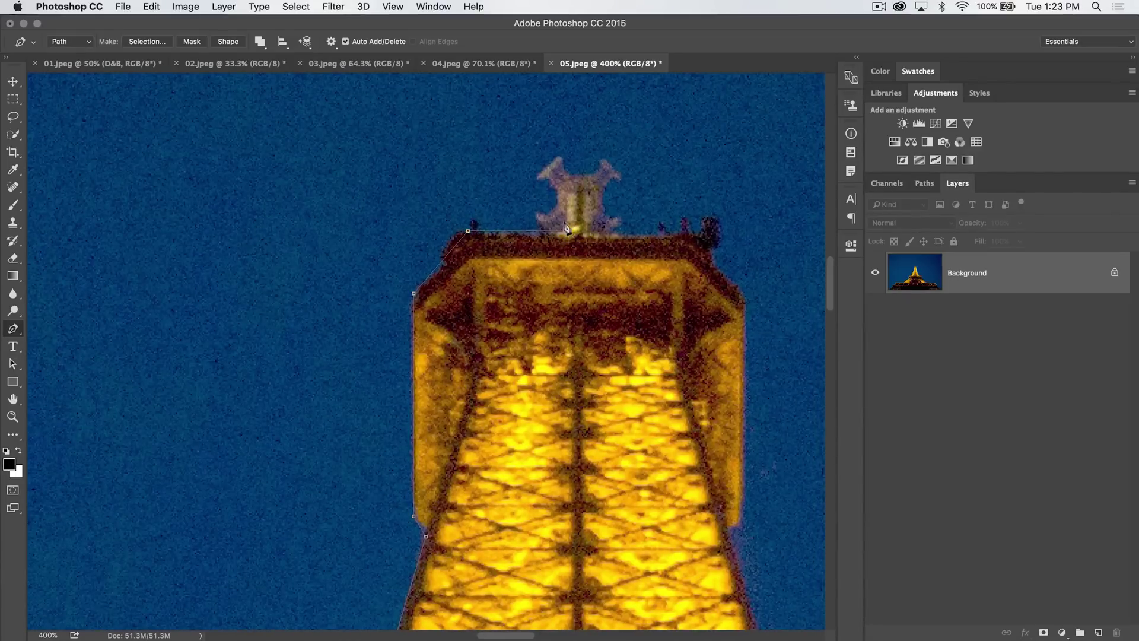
{"action": "left_click", "coordinate": [568, 231]}
Step: Anchor the path across the top ledge to the tower's right edge
{"action": "right_click", "coordinate": [567, 176]}
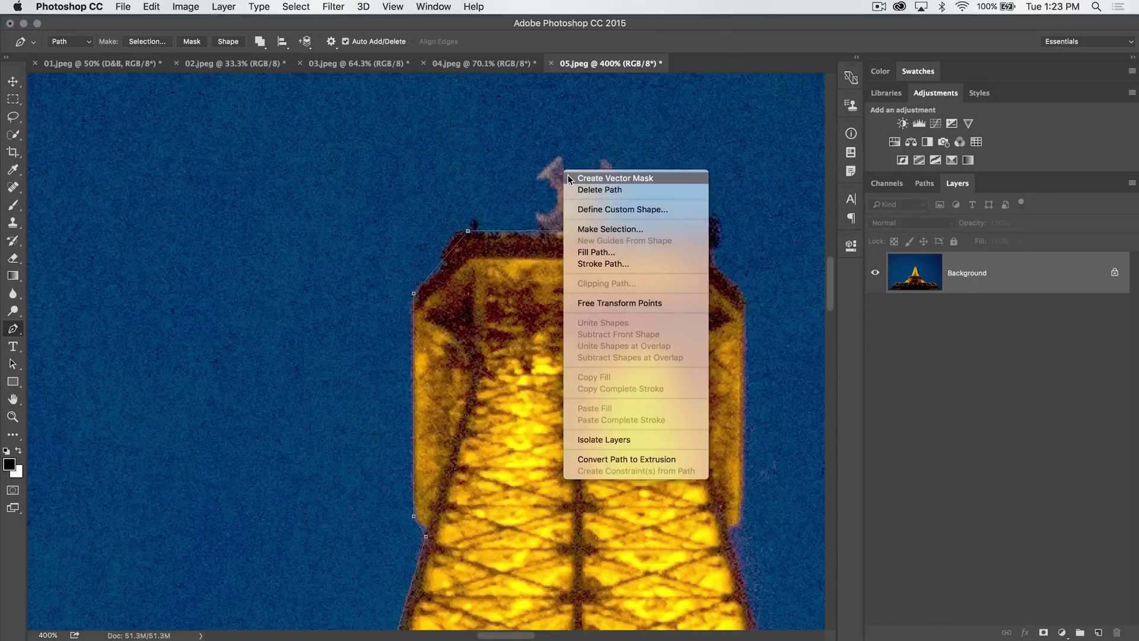
{"action": "left_click", "coordinate": [550, 166]}
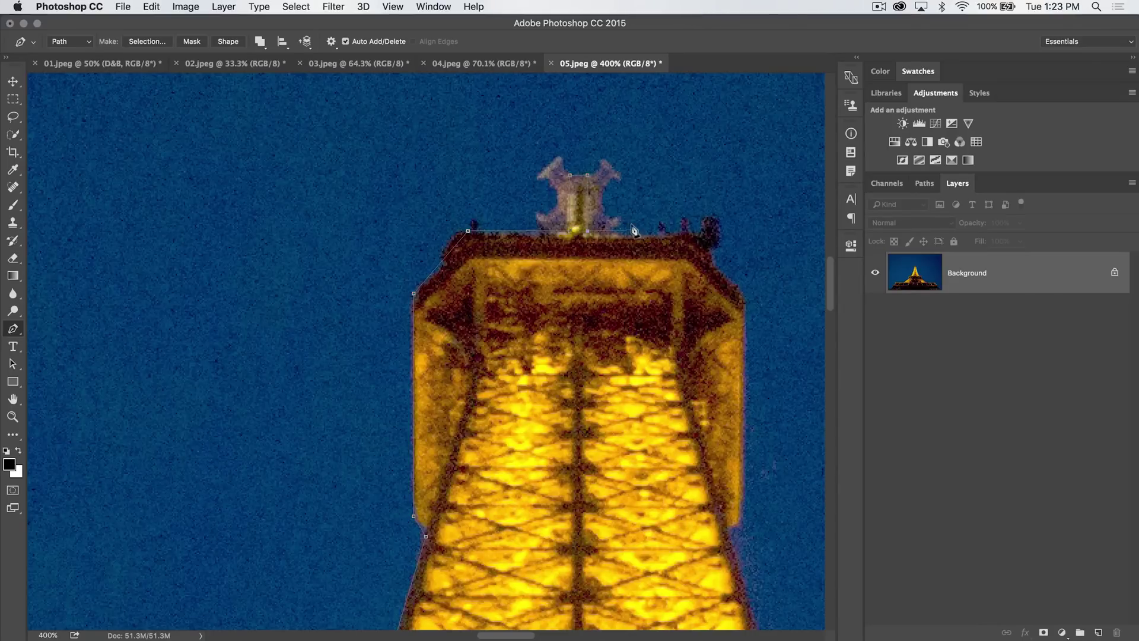
{"action": "left_click", "coordinate": [671, 230]}
{"action": "left_click", "coordinate": [735, 291]}
Step: Extend the path down the right edge, re-placing a misplaced anchor, and zoom out to 200%
{"action": "left_click", "coordinate": [743, 515]}
{"action": "key", "text": "super+z"}
{"action": "left_click", "coordinate": [741, 517]}
{"action": "left_click_drag", "start_coordinate": [734, 546], "coordinate": [447, 217]}
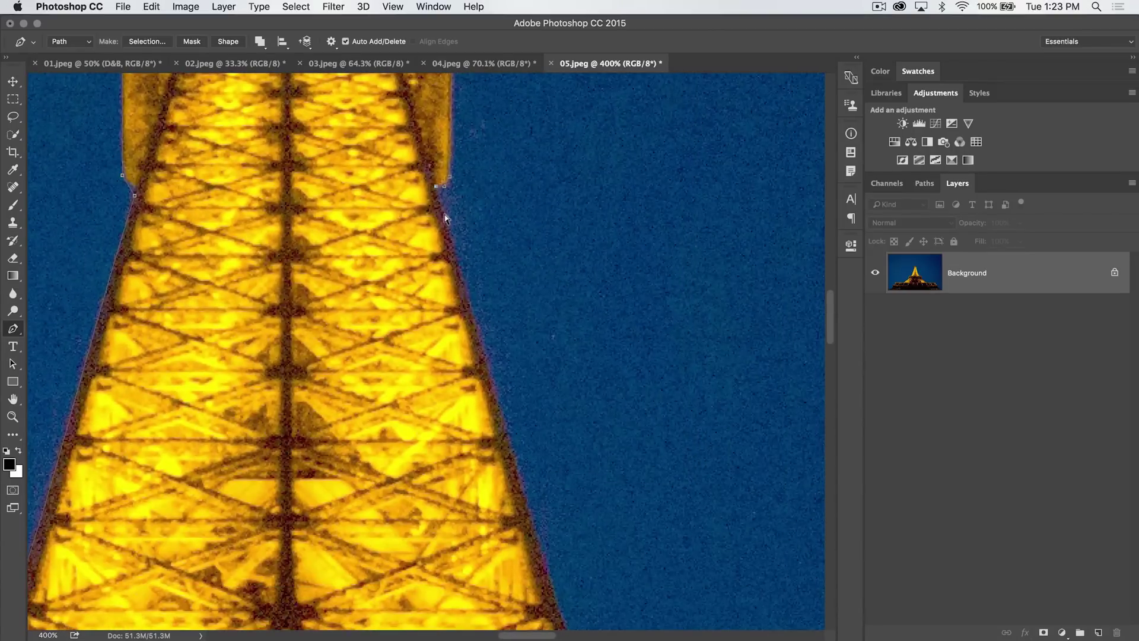
{"action": "key", "text": "super+minus"}
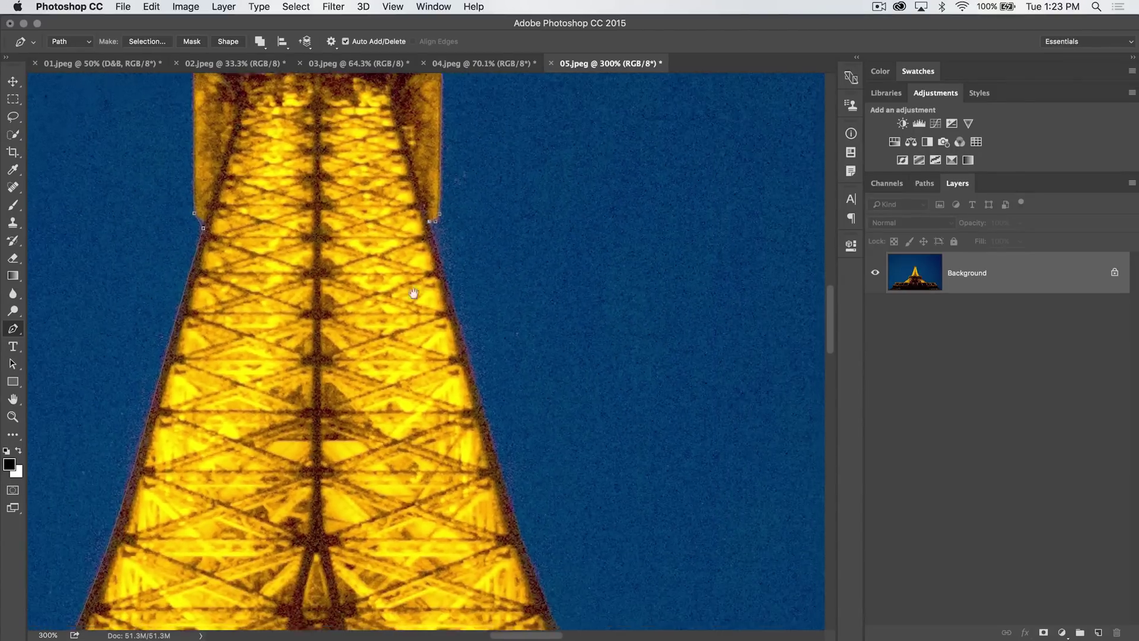
{"action": "scroll", "coordinate": [414, 293], "scroll_direction": "down", "scroll_amount": 2}
{"action": "key", "text": "super+minus"}
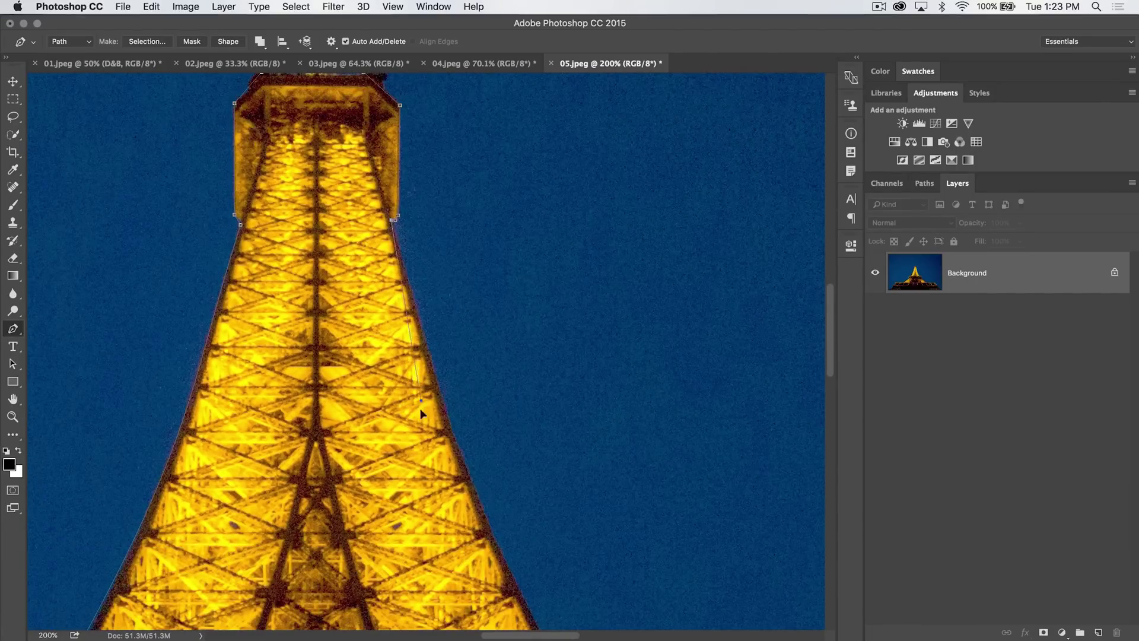
Step: Anchor down to the platform corner and make that anchor a sharp corner
{"action": "left_click", "coordinate": [451, 453]}
{"action": "scroll", "coordinate": [528, 516], "scroll_direction": "down", "scroll_amount": 8}
{"action": "scroll", "coordinate": [529, 516], "scroll_direction": "right", "scroll_amount": 4}
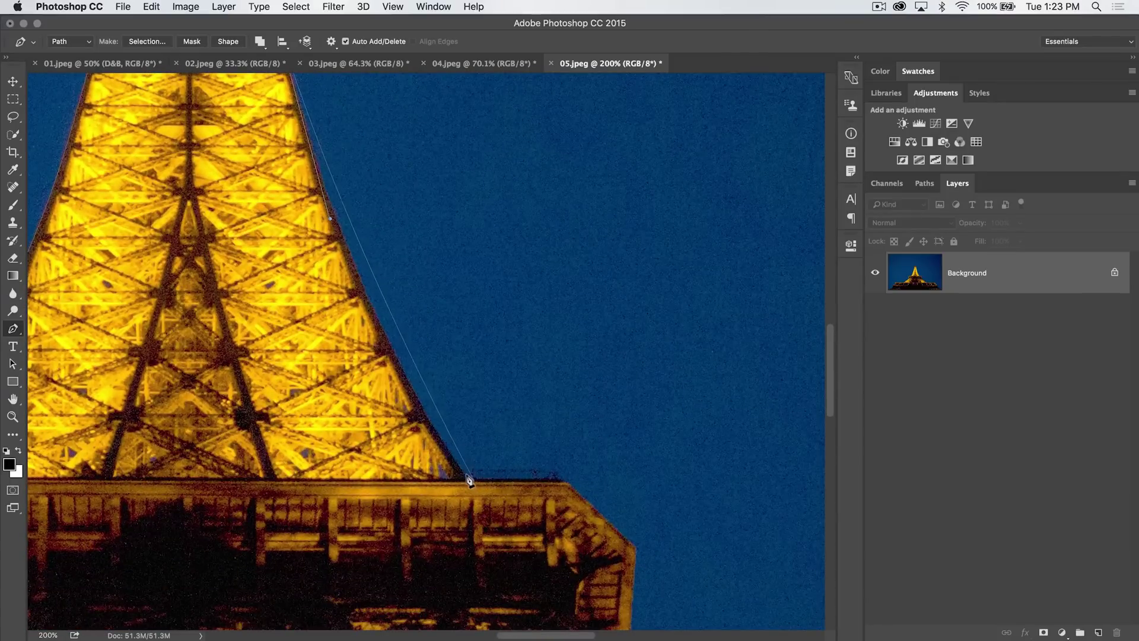
{"action": "left_click_drag", "start_coordinate": [468, 479], "coordinate": [560, 613]}
{"action": "left_click", "coordinate": [468, 480], "text": "alt"}
{"action": "left_click", "coordinate": [469, 481]}
{"action": "left_click", "coordinate": [469, 482], "text": "alt"}
Step: Add anchors along the platform's top edge, its lower corner and further down the right edge
{"action": "left_click", "coordinate": [565, 479]}
{"action": "right_click", "coordinate": [632, 548]}
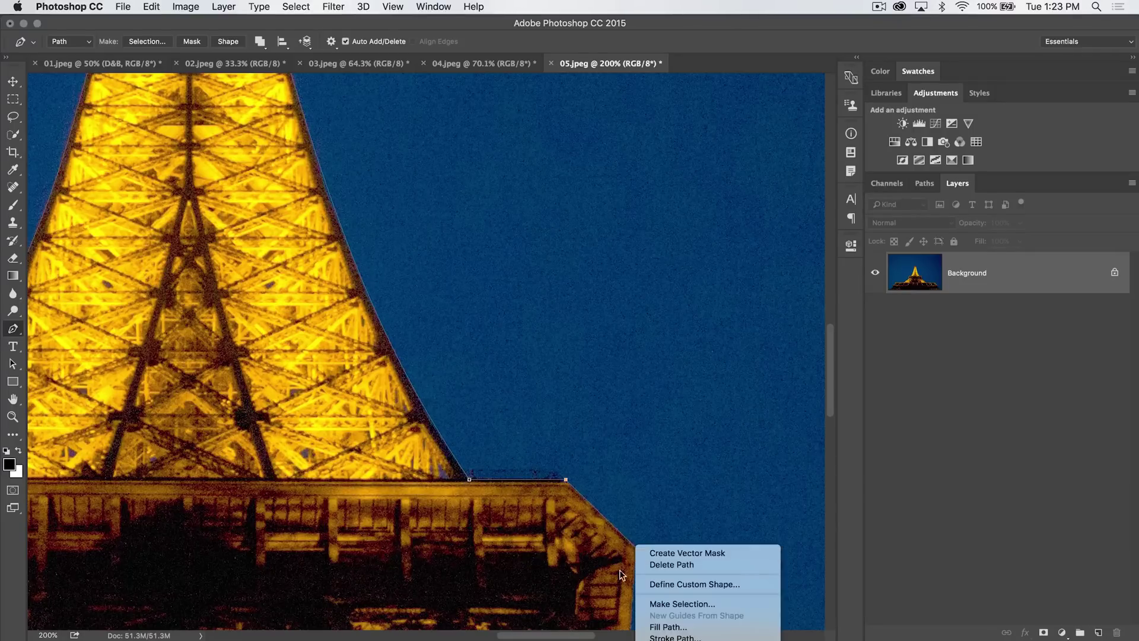
{"action": "key", "text": "Escape"}
{"action": "left_click", "coordinate": [637, 547]}
{"action": "scroll", "coordinate": [632, 579], "scroll_direction": "down", "scroll_amount": 10}
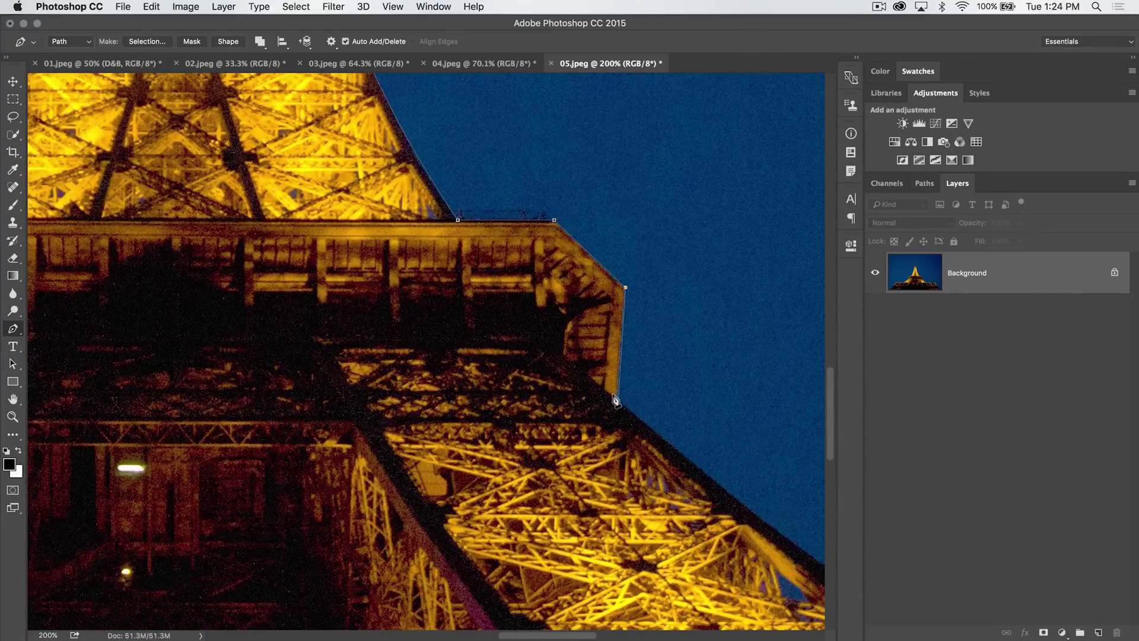
{"action": "left_click", "coordinate": [617, 400]}
Step: Undo a misplaced anchor on the right leg, pan back, and remove an anchor's outgoing handle
{"action": "left_click_drag", "start_coordinate": [651, 415], "coordinate": [382, 285]}
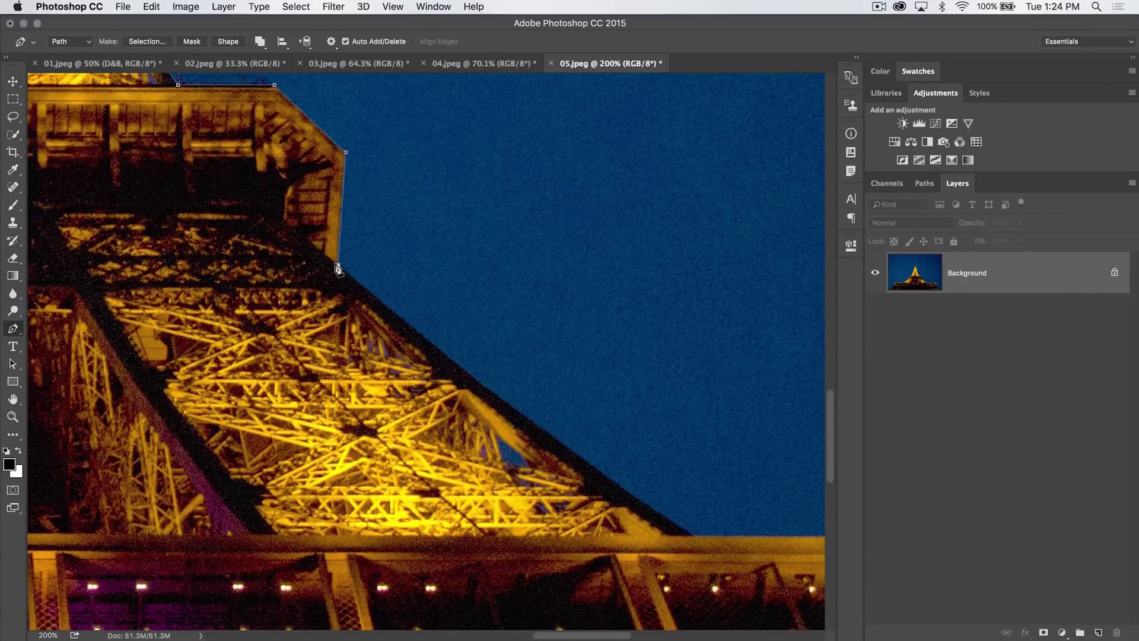
{"action": "left_click", "coordinate": [493, 394]}
{"action": "key", "text": "super+z"}
{"action": "left_click_drag", "start_coordinate": [694, 537], "coordinate": [672, 356]}
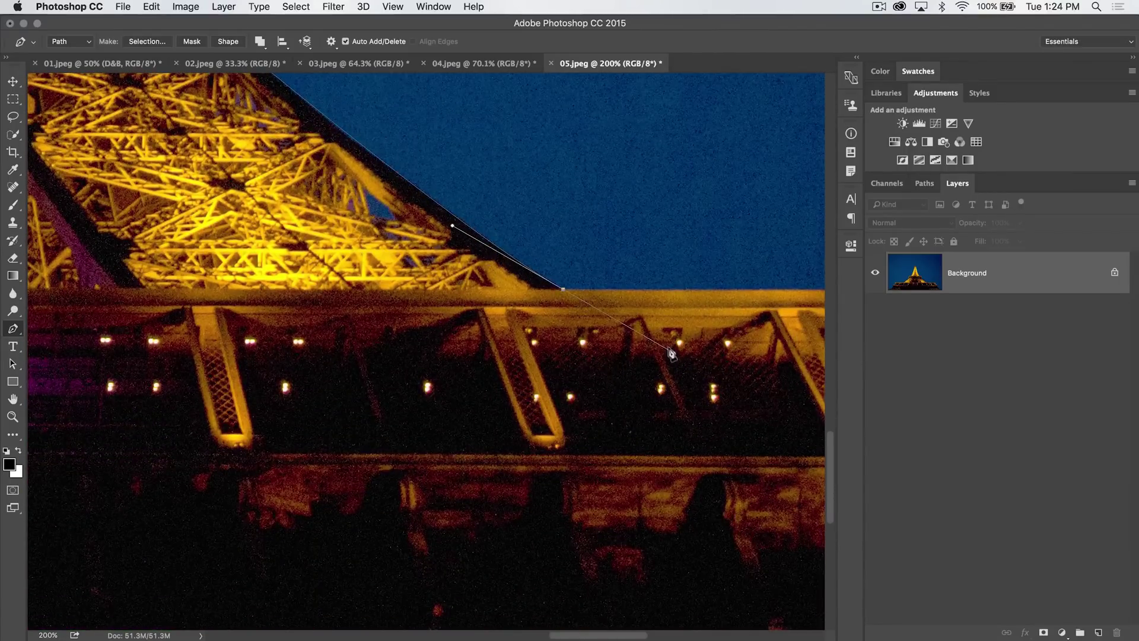
{"action": "key", "text": "space"}
{"action": "left_click_drag", "start_coordinate": [409, 198], "coordinate": [522, 330]}
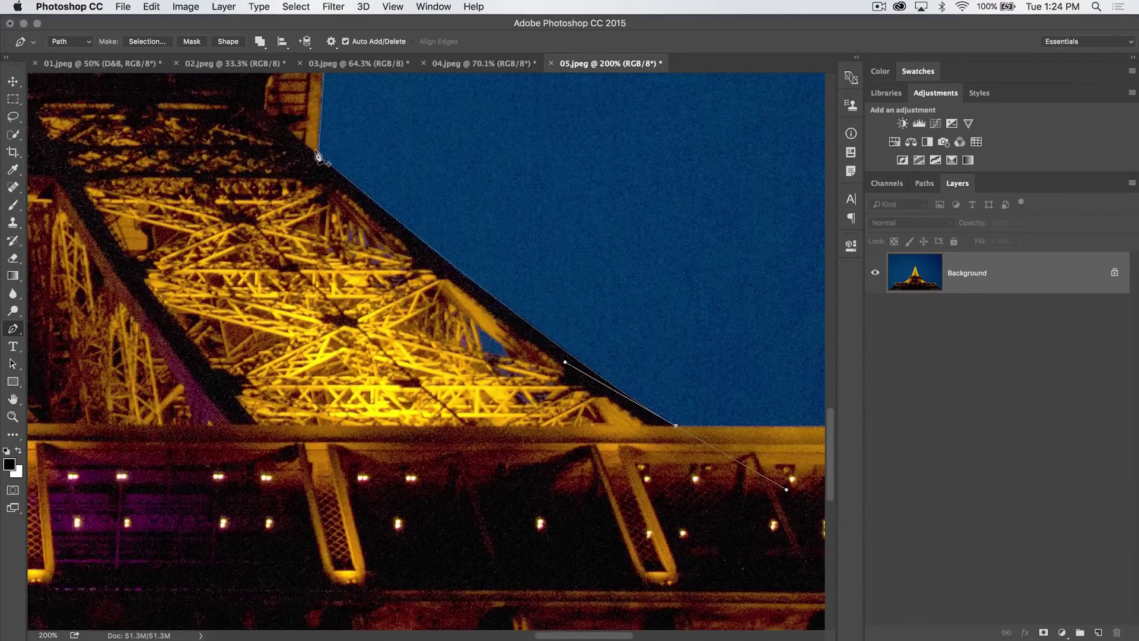
{"action": "key", "text": "space"}
{"action": "left_click_drag", "start_coordinate": [653, 363], "coordinate": [330, 348]}
{"action": "key", "text": "space"}
{"action": "left_click_drag", "start_coordinate": [216, 262], "coordinate": [435, 376]}
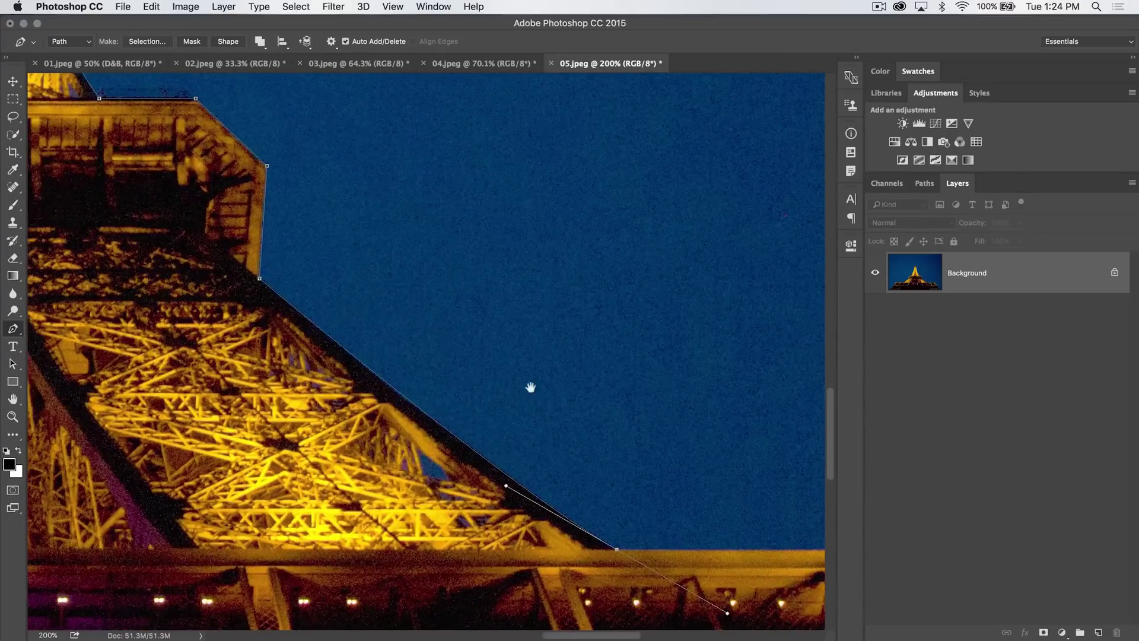
{"action": "left_click_drag", "start_coordinate": [624, 447], "coordinate": [424, 371]}
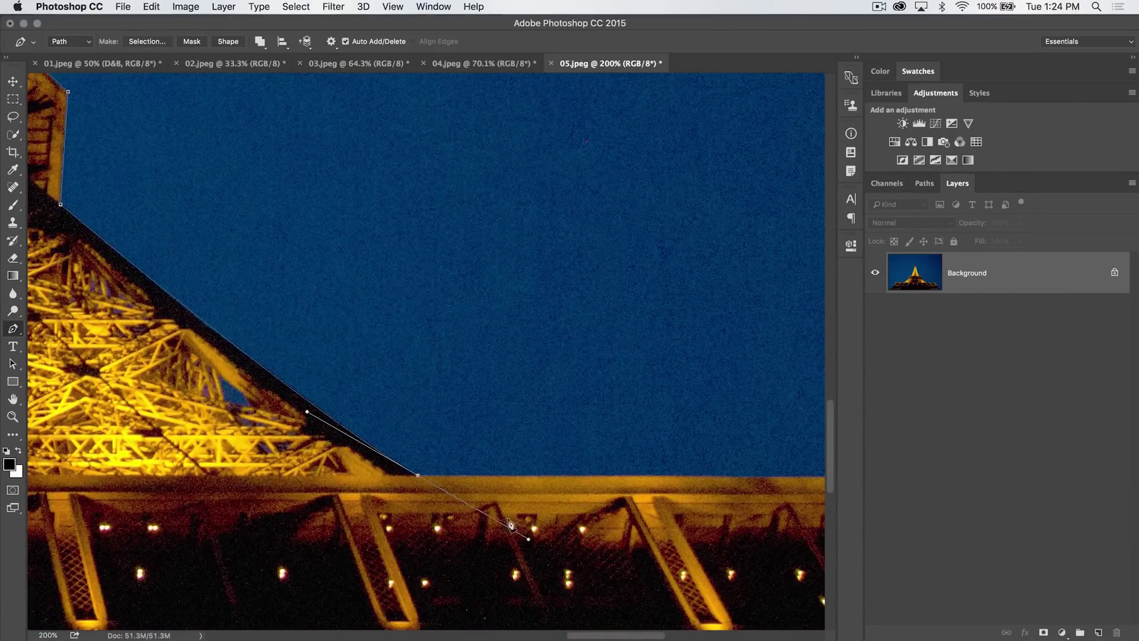
{"action": "left_click", "coordinate": [416, 476], "text": "alt"}
Step: Anchor the platform's right end and continue the path down its right edge
{"action": "left_click_drag", "start_coordinate": [633, 476], "coordinate": [358, 453]}
{"action": "left_click", "coordinate": [664, 449]}
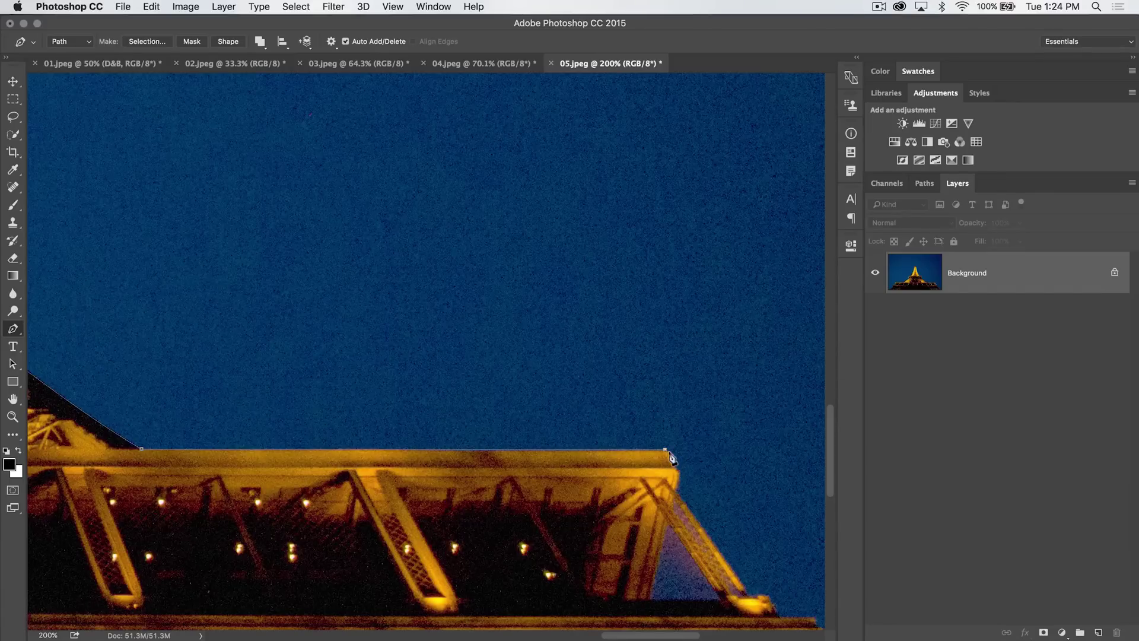
{"action": "right_click", "coordinate": [666, 451]}
{"action": "right_click", "coordinate": [656, 451]}
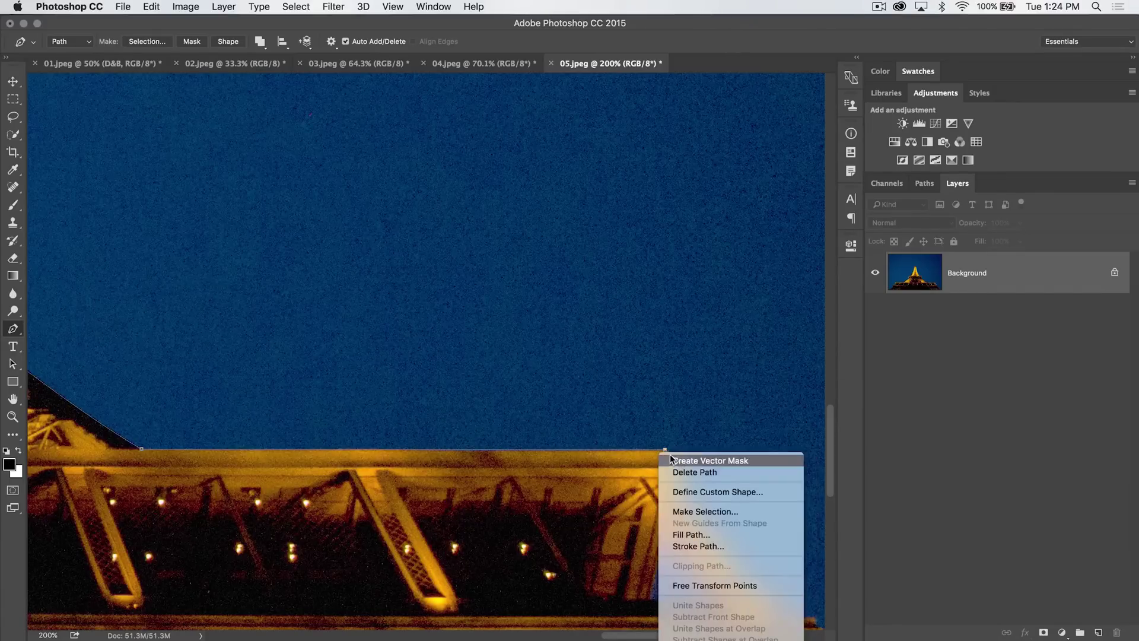
{"action": "key", "text": "Escape"}
{"action": "right_click", "coordinate": [663, 450]}
{"action": "key", "text": "Escape"}
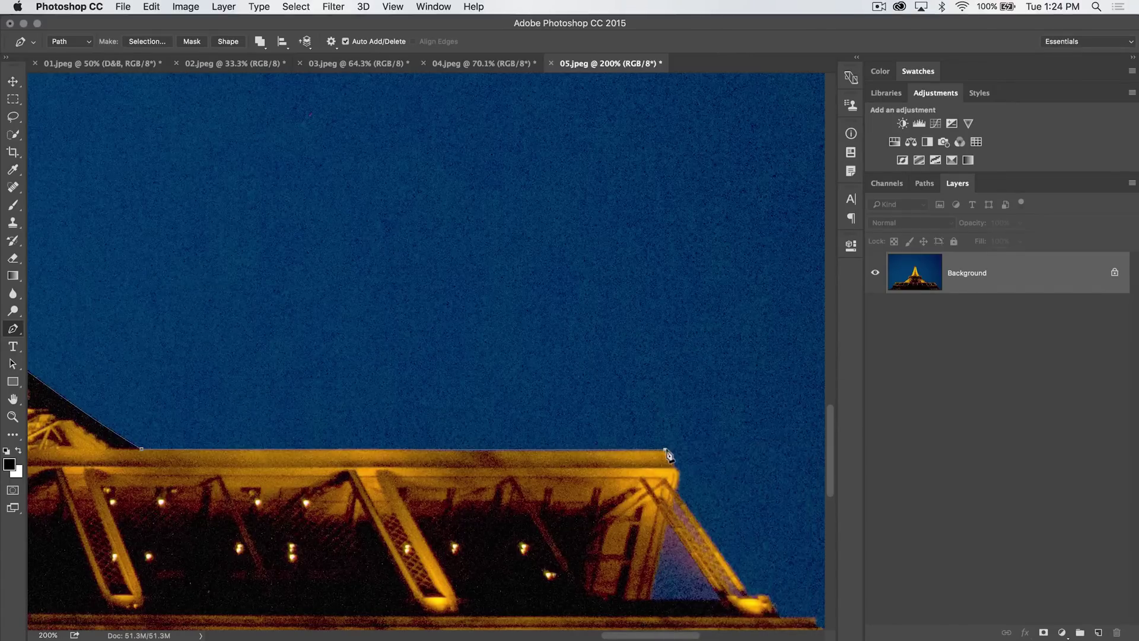
{"action": "right_click", "coordinate": [667, 454]}
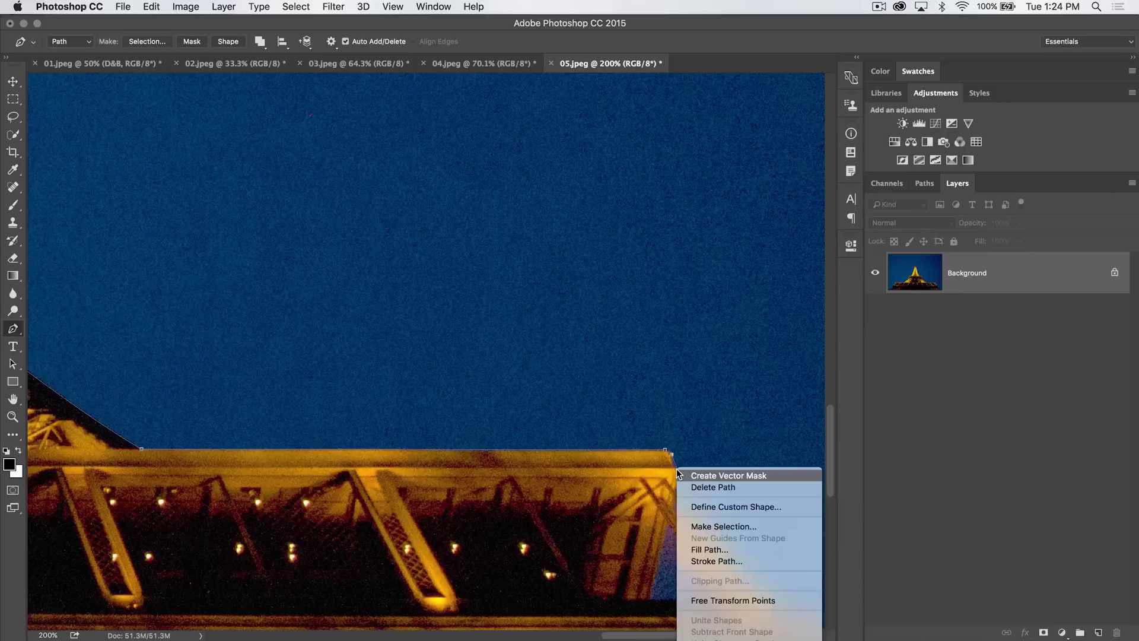
{"action": "key", "text": "Escape"}
{"action": "left_click", "coordinate": [678, 470]}
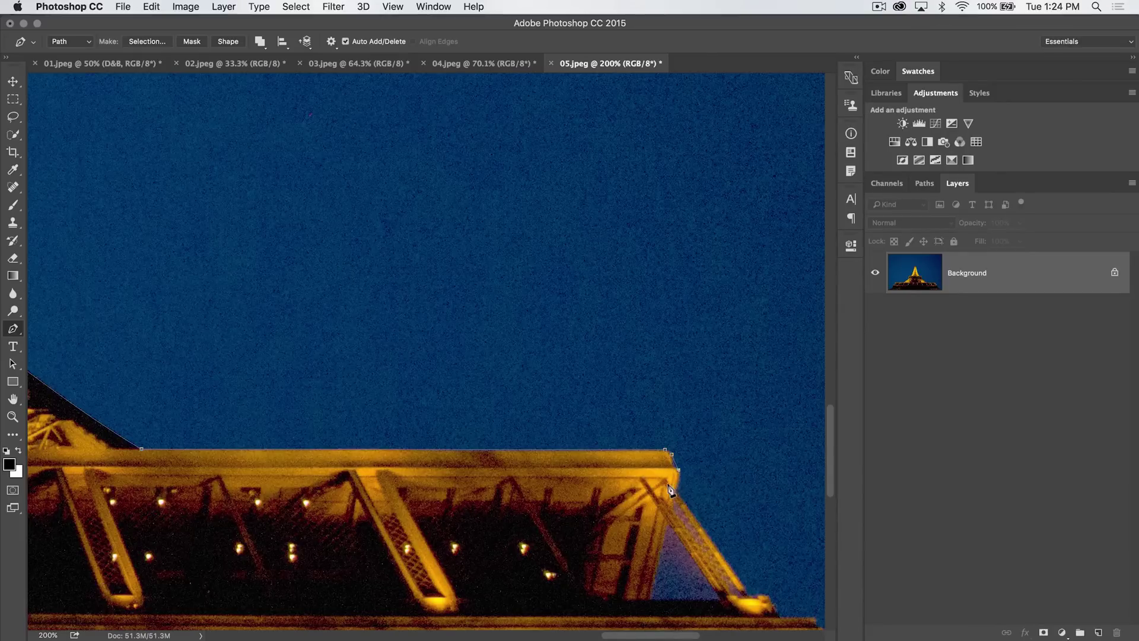
{"action": "left_click", "coordinate": [676, 490]}
Step: Add anchors from the leg's end around the lower ledge to its corner
{"action": "left_click", "coordinate": [746, 595]}
{"action": "left_click_drag", "start_coordinate": [755, 563], "coordinate": [484, 274]}
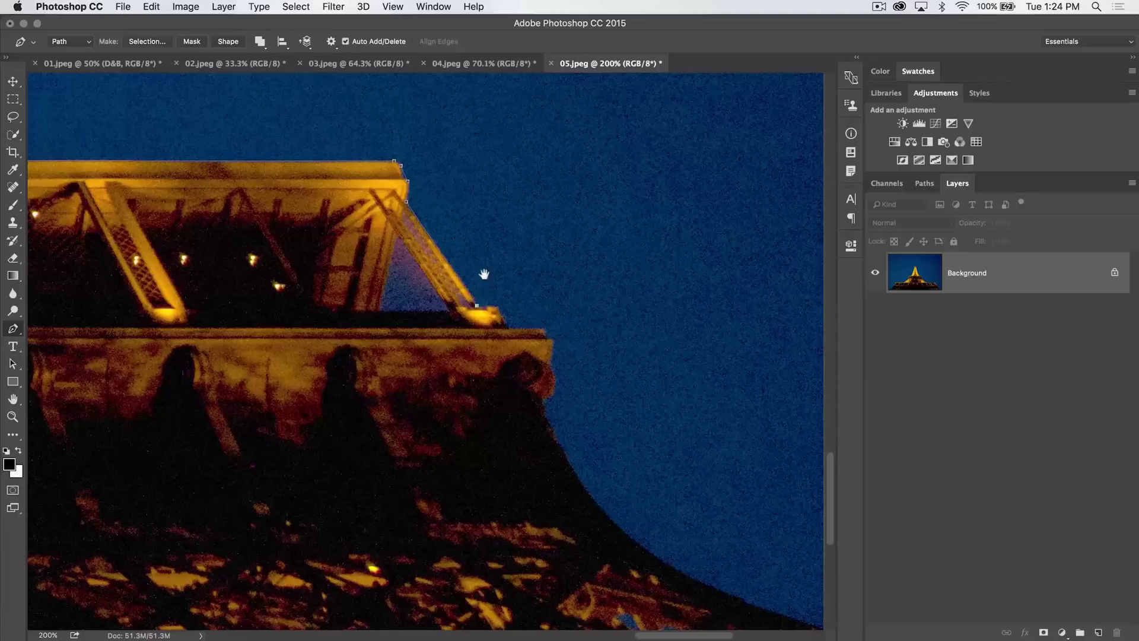
{"action": "left_click", "coordinate": [498, 306]}
{"action": "left_click", "coordinate": [510, 328]}
{"action": "left_click", "coordinate": [544, 327]}
{"action": "right_click", "coordinate": [551, 342]}
{"action": "key", "text": "Escape"}
{"action": "left_click", "coordinate": [555, 341]}
Step: Anchor the lower ledge edge and the start of the right leg's curve toward the bottom-right corner
{"action": "left_click", "coordinate": [549, 362]}
{"action": "left_click_drag", "start_coordinate": [560, 383], "coordinate": [537, 404]}
{"action": "left_click", "coordinate": [541, 404]}
{"action": "left_click_drag", "start_coordinate": [570, 451], "coordinate": [505, 311]}
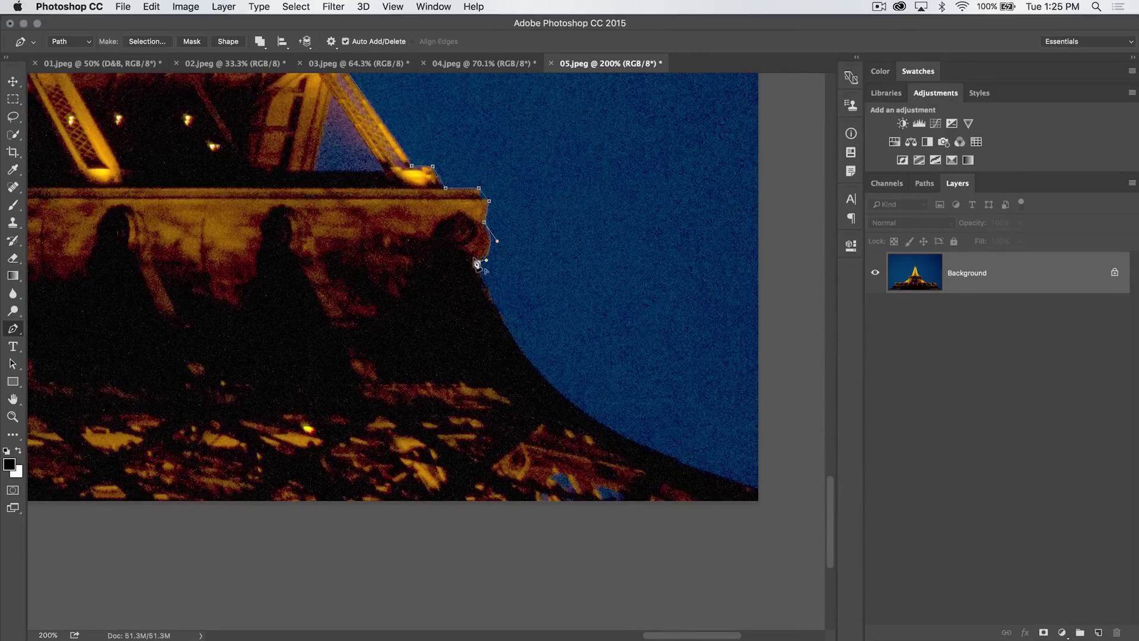
{"action": "left_click", "coordinate": [539, 406]}
{"action": "left_click_drag", "start_coordinate": [765, 493], "coordinate": [753, 560]}
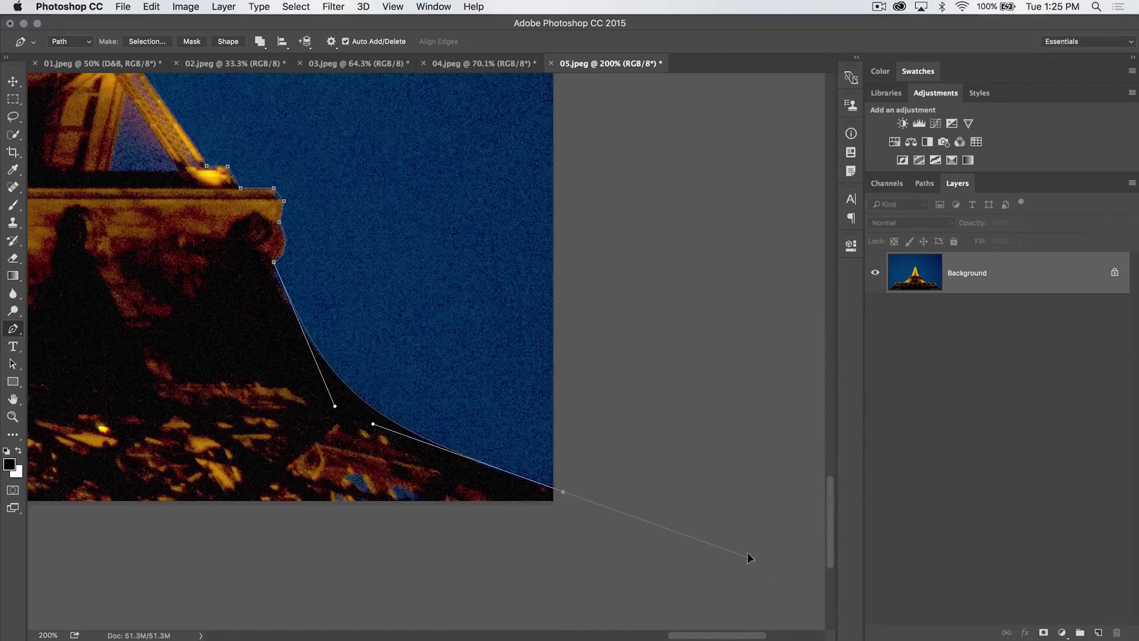
Step: Extend the tower path with anchors below the photo, around to its left side
{"action": "key", "text": "super+minus"}
{"action": "key", "text": "super+minus"}
{"action": "key", "text": "super+minus"}
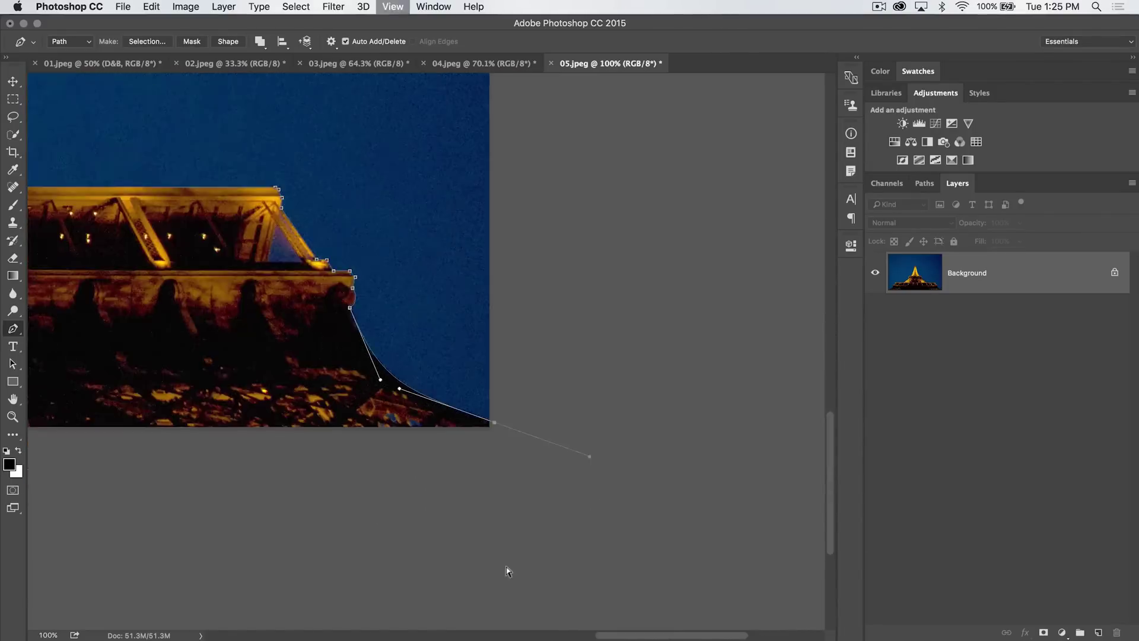
{"action": "left_click", "coordinate": [384, 481]}
{"action": "scroll", "coordinate": [270, 460], "scroll_direction": "left", "scroll_amount": 5}
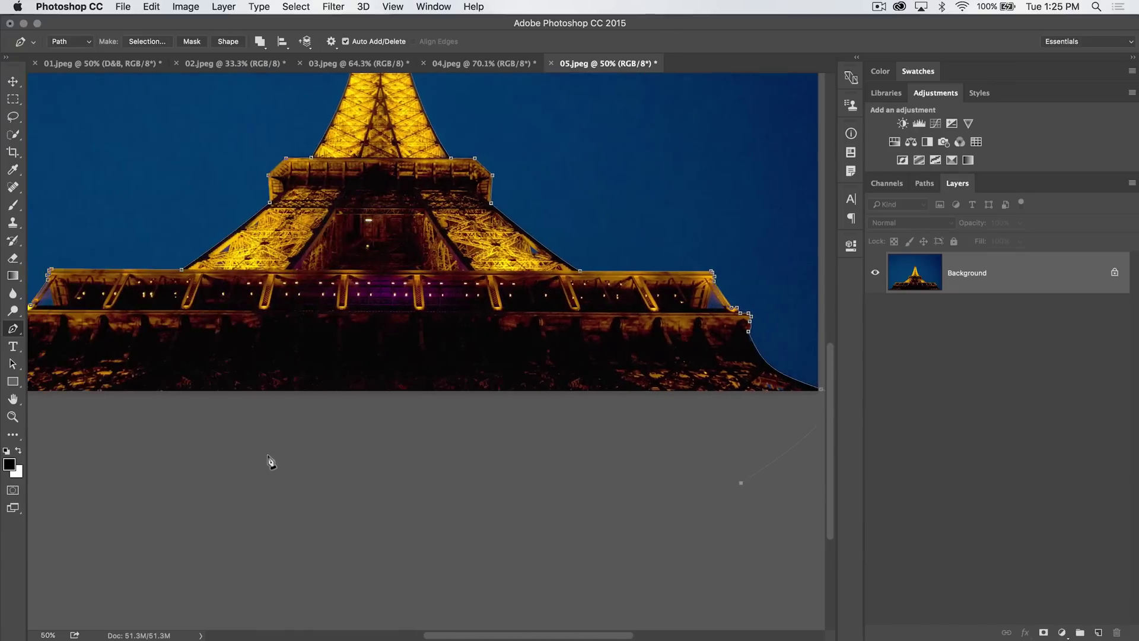
{"action": "left_click", "coordinate": [207, 442]}
{"action": "scroll", "coordinate": [343, 423], "scroll_direction": "left", "scroll_amount": 5}
{"action": "left_click", "coordinate": [242, 435]}
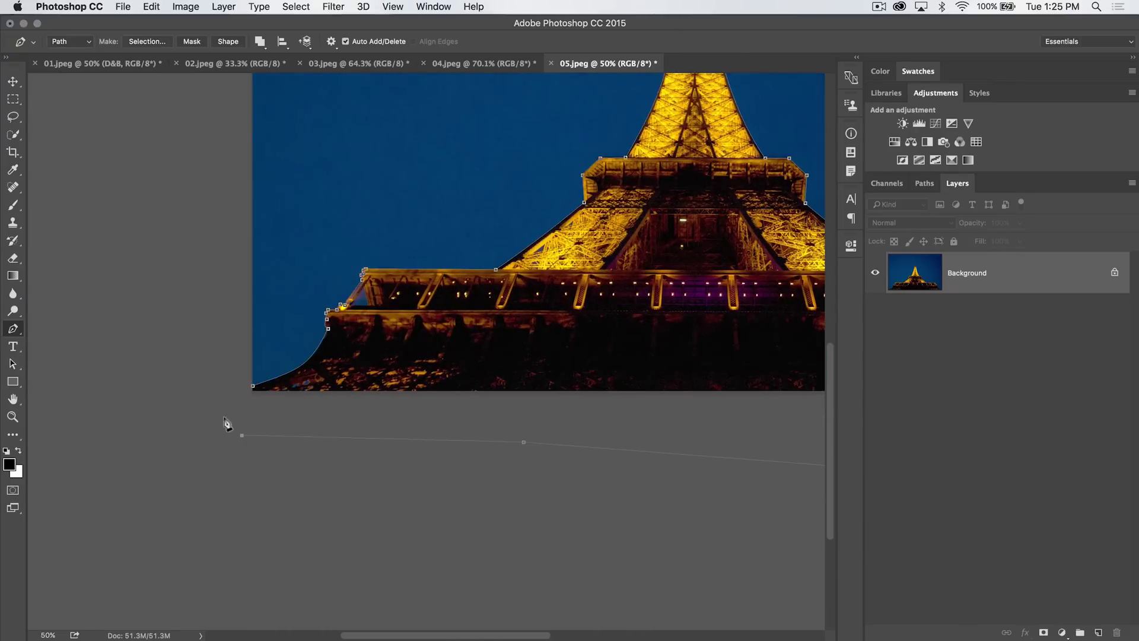
{"action": "left_click", "coordinate": [210, 389]}
Step: Close the tower path at its starting anchor, adjusting the curve there
{"action": "key", "text": "super+plus"}
{"action": "key", "text": "super+plus"}
{"action": "scroll", "coordinate": [249, 401], "scroll_direction": "left", "scroll_amount": 5}
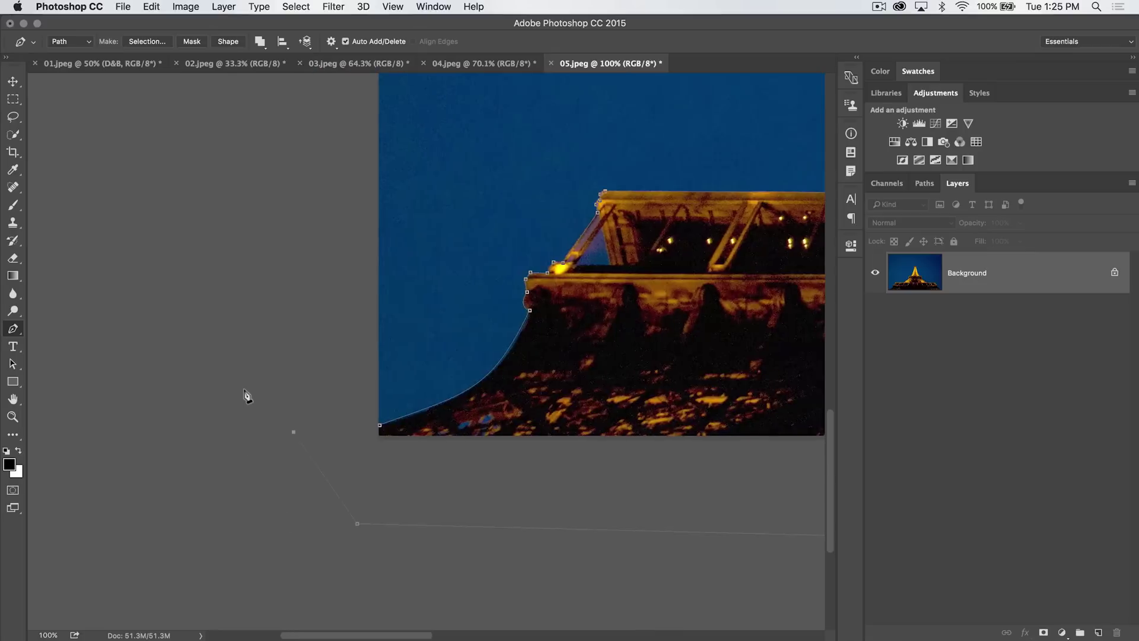
{"action": "left_click", "coordinate": [378, 425]}
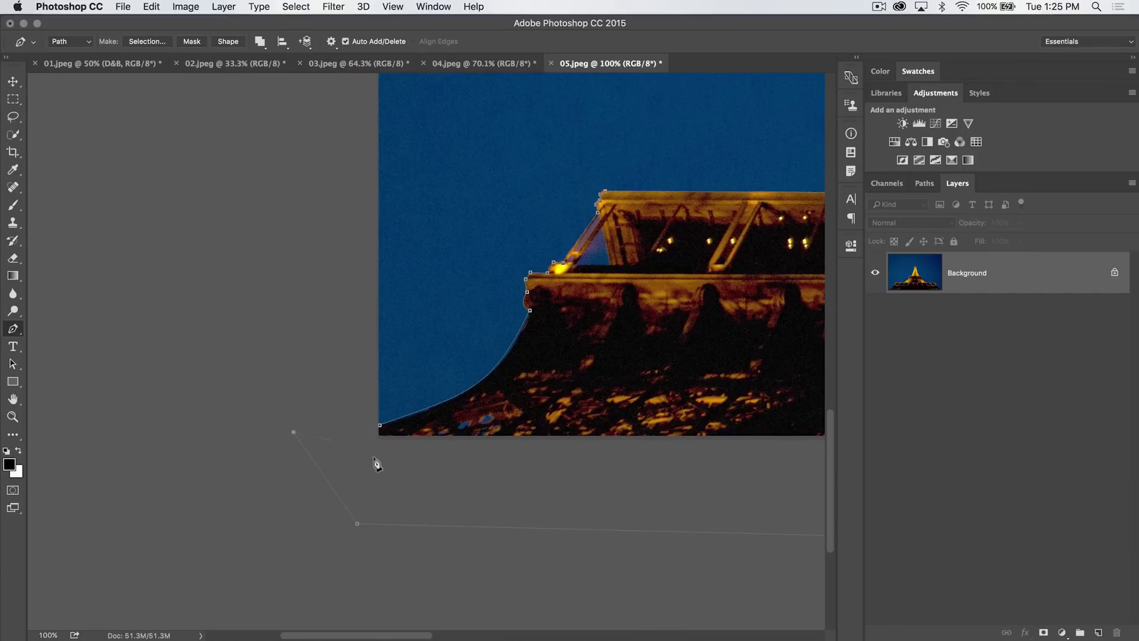
{"action": "left_click", "coordinate": [378, 426]}
{"action": "scroll", "coordinate": [373, 436], "scroll_direction": "up", "scroll_amount": 3}
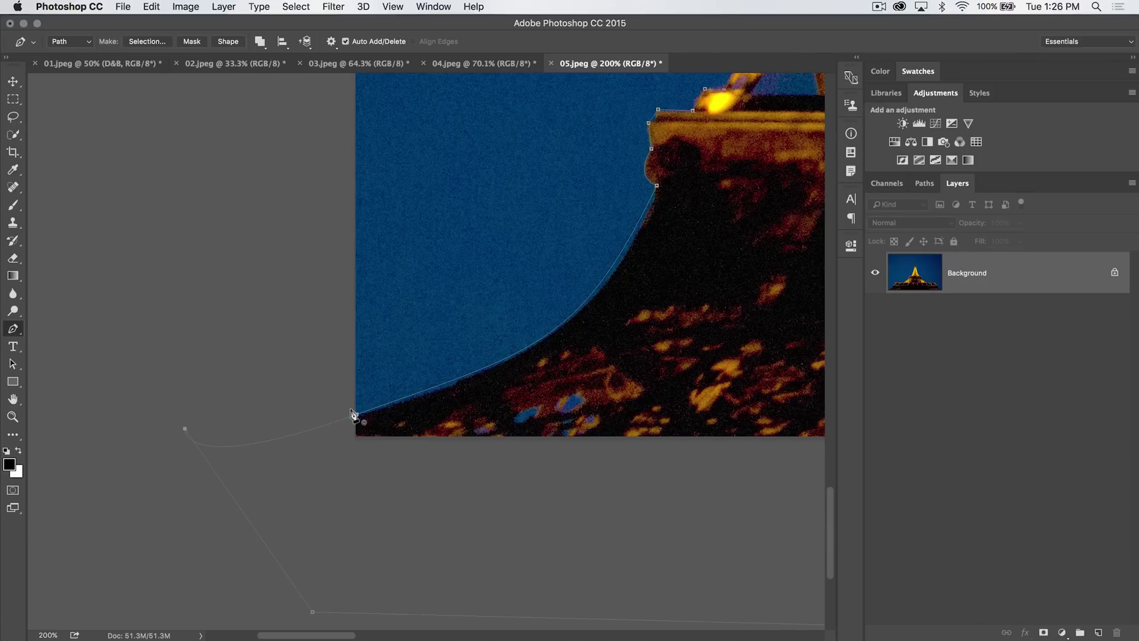
{"action": "key", "text": "Escape"}
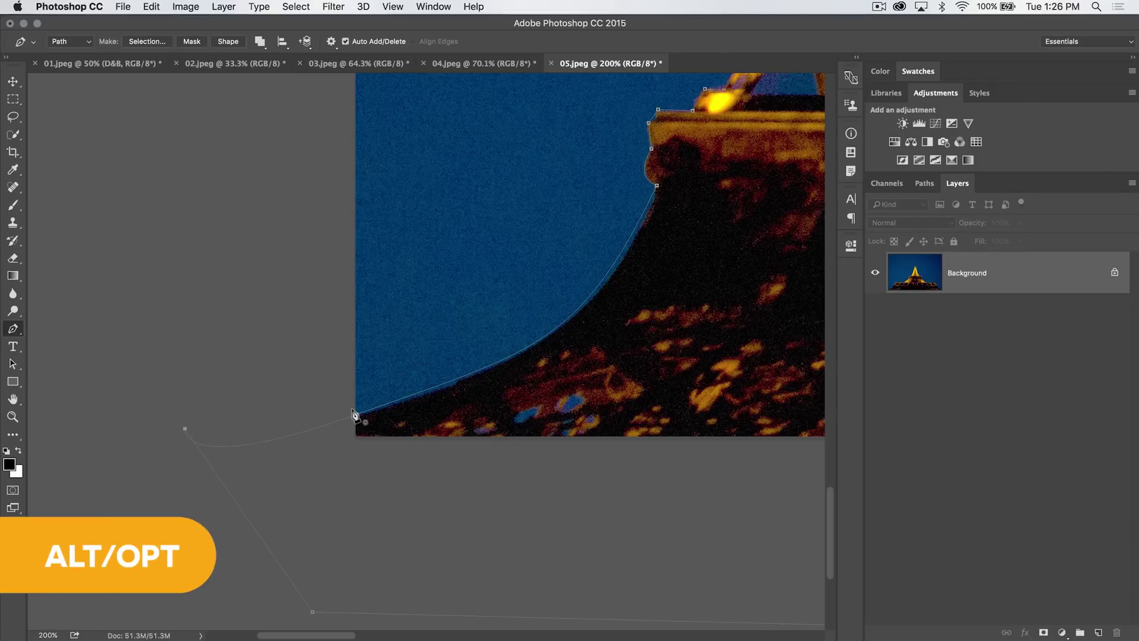
{"action": "left_click_drag", "start_coordinate": [355, 414], "coordinate": [321, 406]}
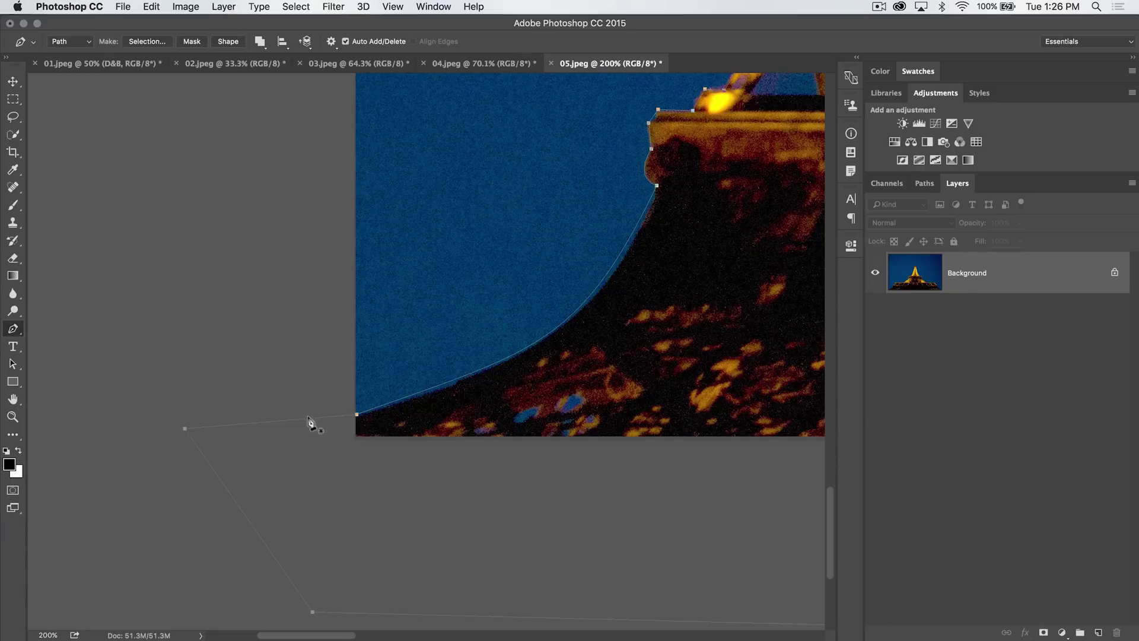
{"action": "left_click", "coordinate": [355, 413]}
{"action": "key", "text": "super+minus"}
{"action": "key", "text": "super+minus"}
{"action": "key", "text": "super+minus"}
{"action": "key", "text": "super+minus"}
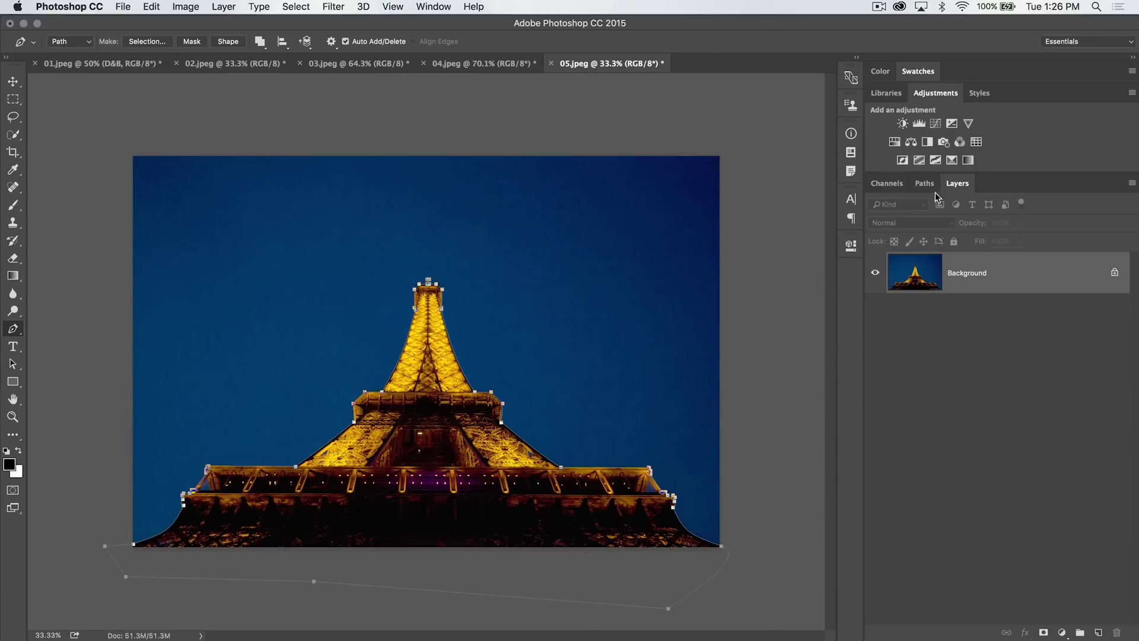
Step: Save the Work Path in the Paths panel as a permanent path named Tower
{"action": "right_click", "coordinate": [931, 188]}
{"action": "left_click", "coordinate": [927, 185]}
{"action": "left_click", "coordinate": [926, 184]}
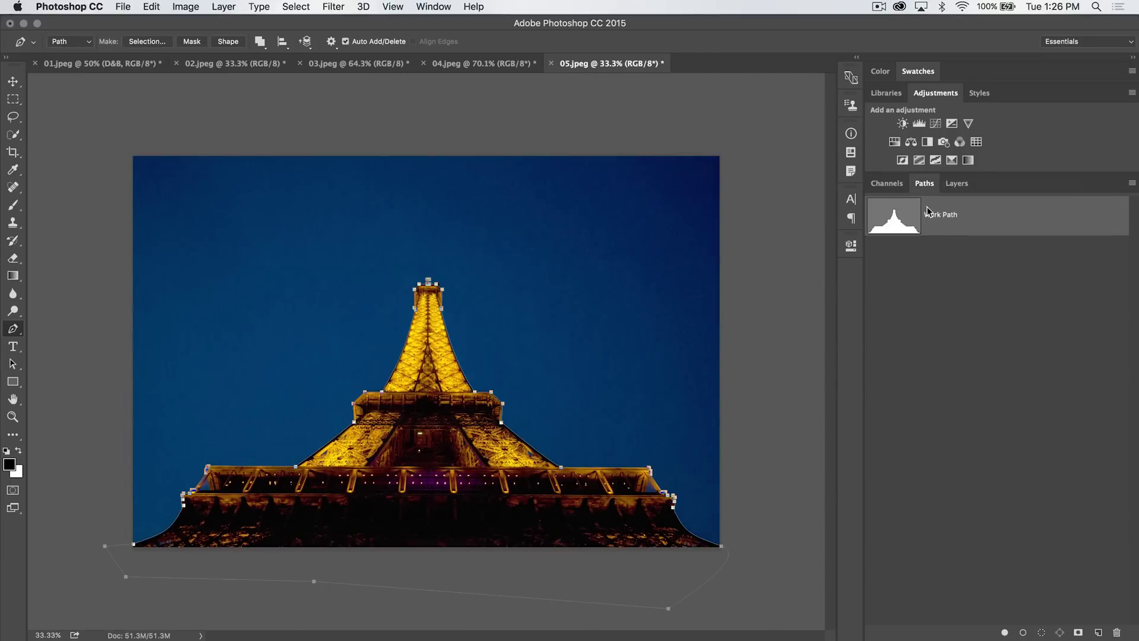
{"action": "double_click", "coordinate": [948, 216]}
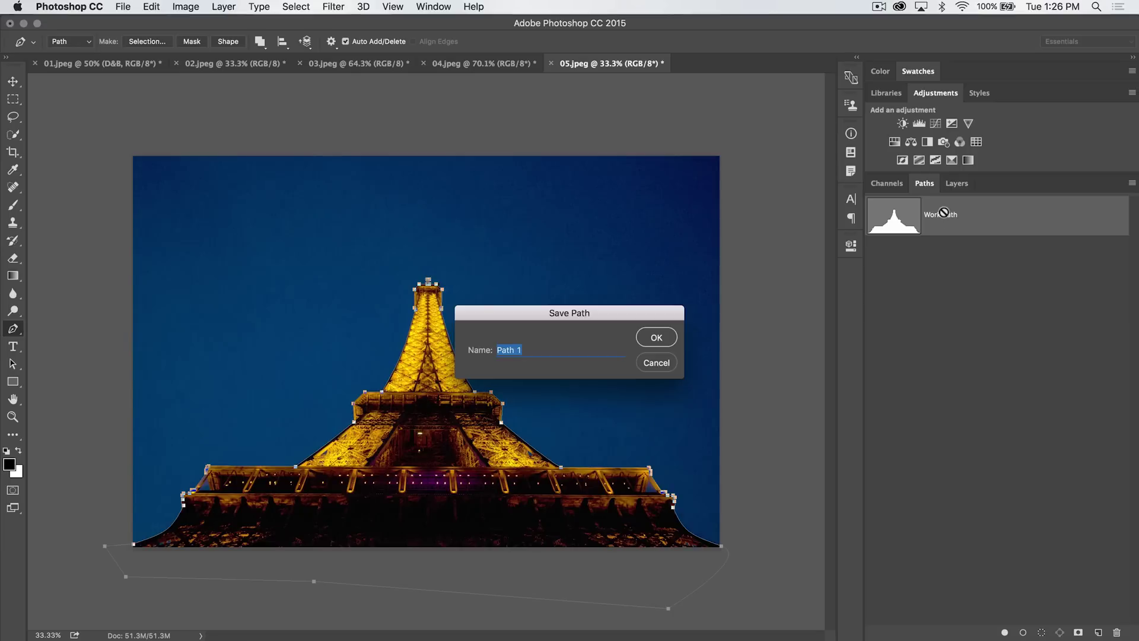
{"action": "type", "text": "Tower"}
{"action": "key", "text": "Return"}
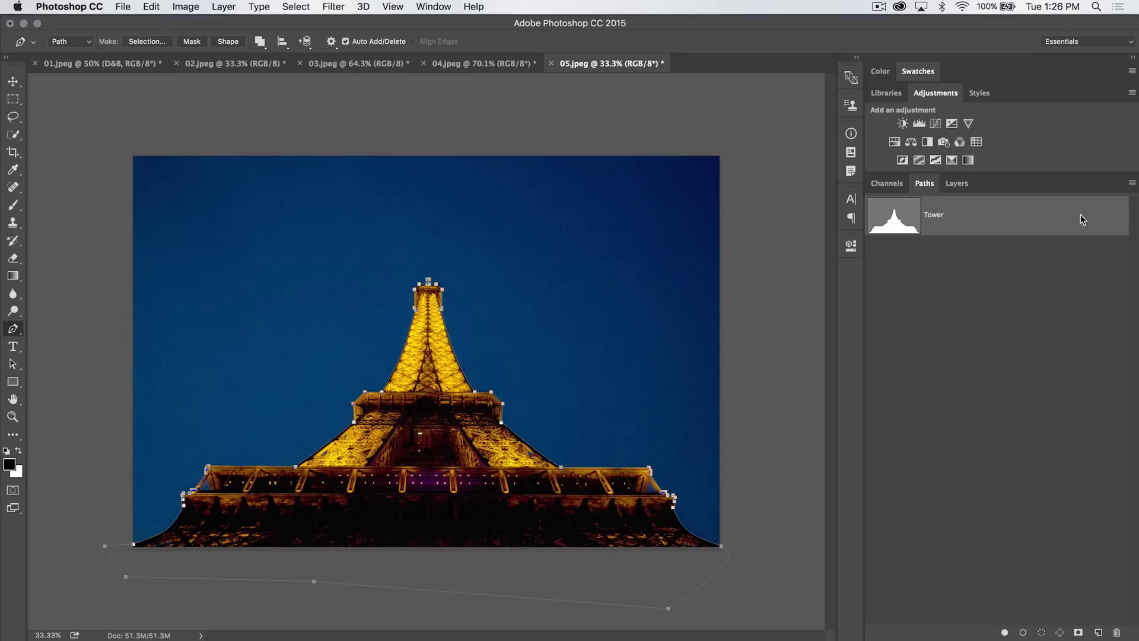
{"action": "left_click", "coordinate": [956, 184]}
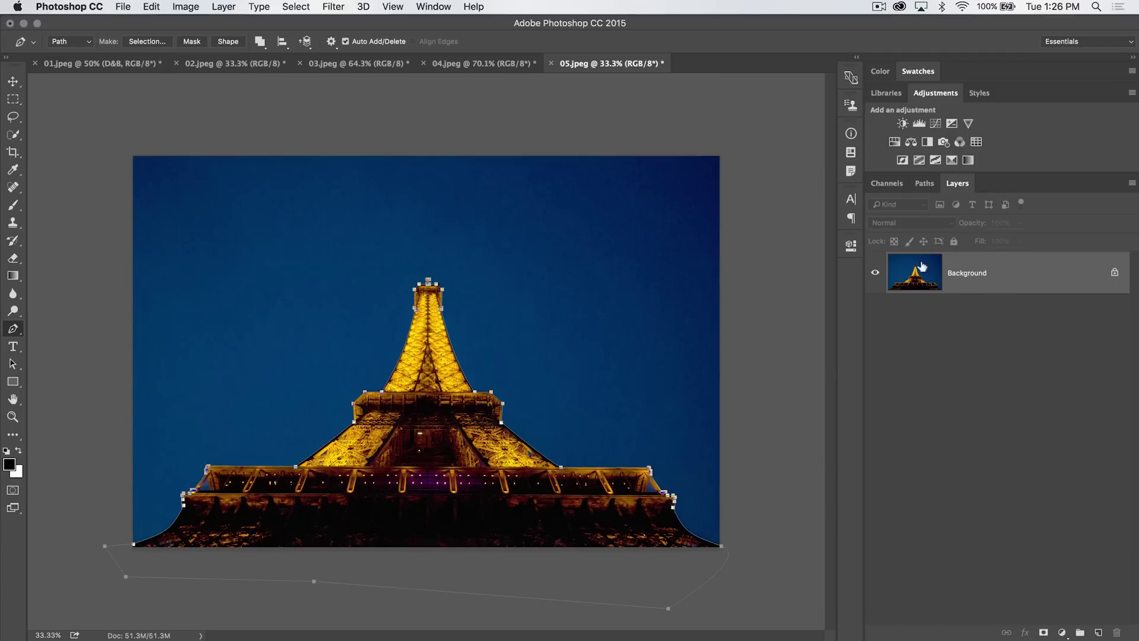
{"action": "left_click", "coordinate": [919, 184]}
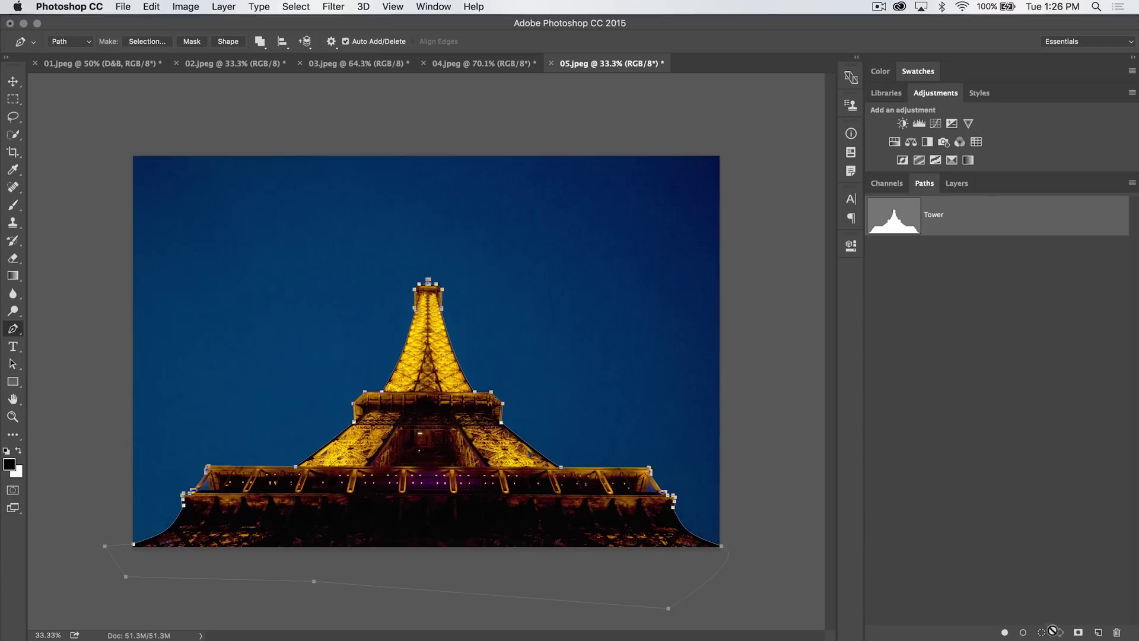
Step: Convert the Background to Layer 0, then trial-fill the Tower path with black and undo it
{"action": "left_click", "coordinate": [957, 184]}
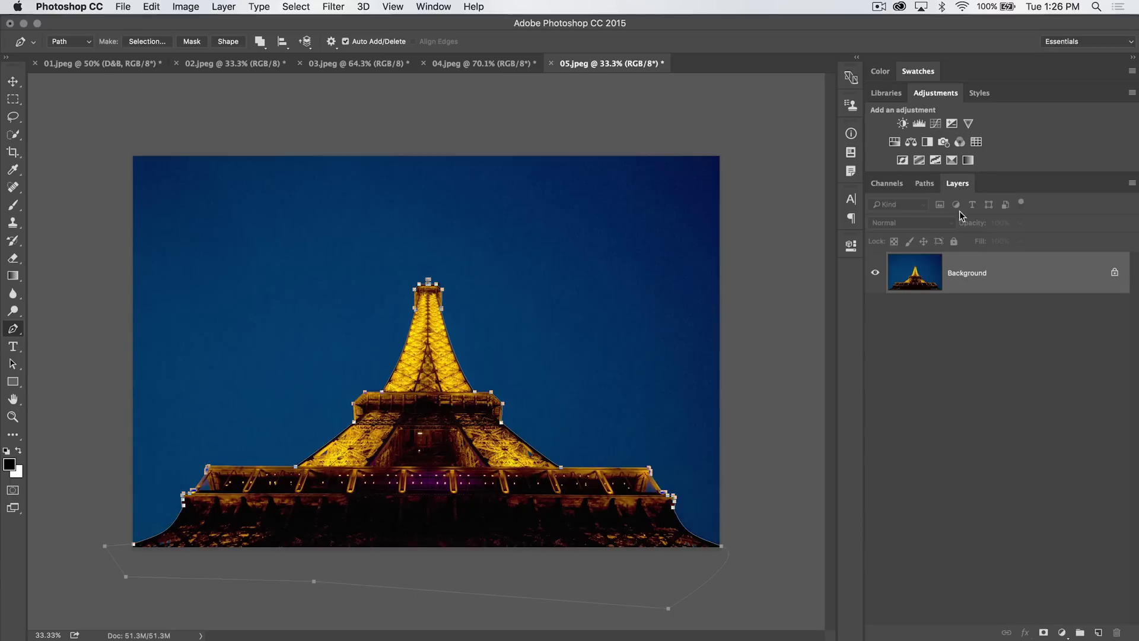
{"action": "double_click", "coordinate": [978, 279], "text": "alt"}
{"action": "left_click", "coordinate": [930, 184]}
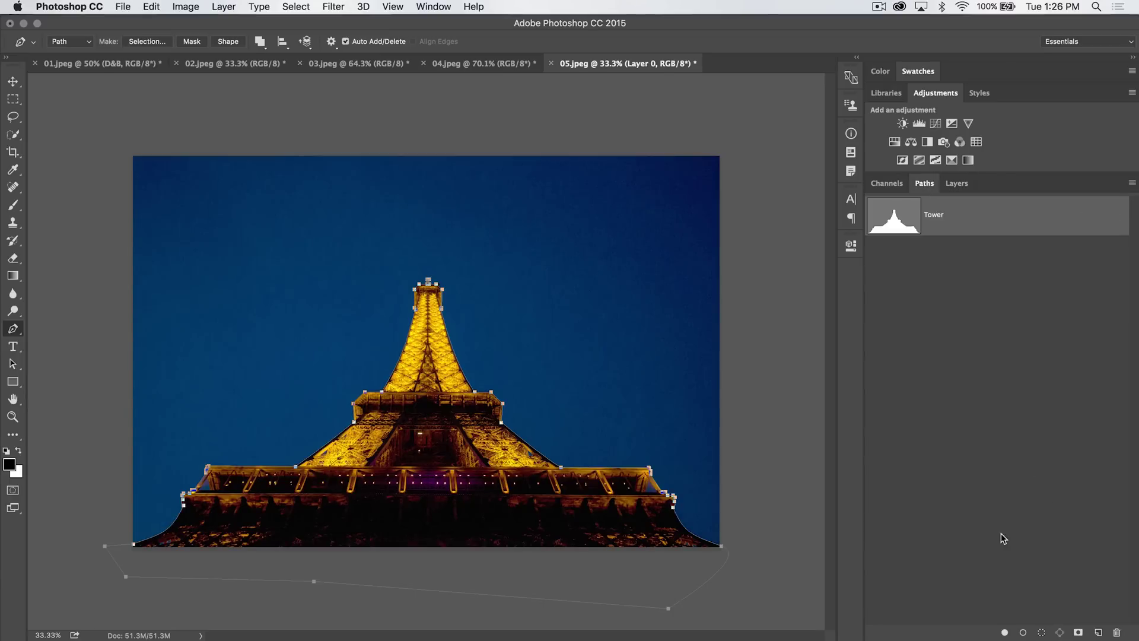
{"action": "left_click", "coordinate": [1005, 632]}
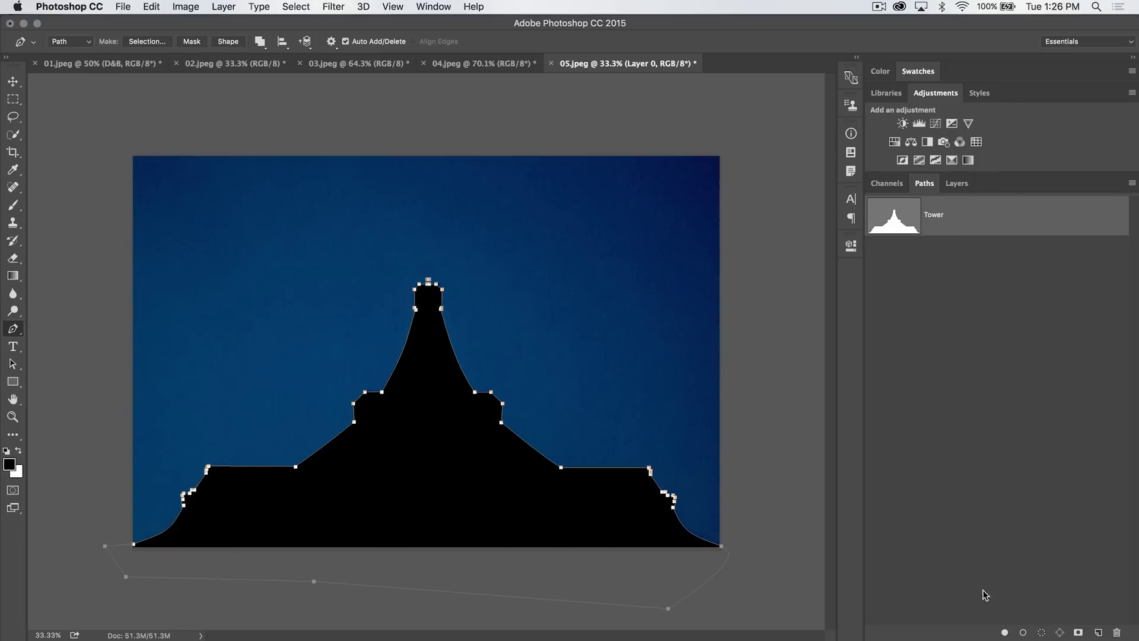
{"action": "left_click", "coordinate": [962, 183]}
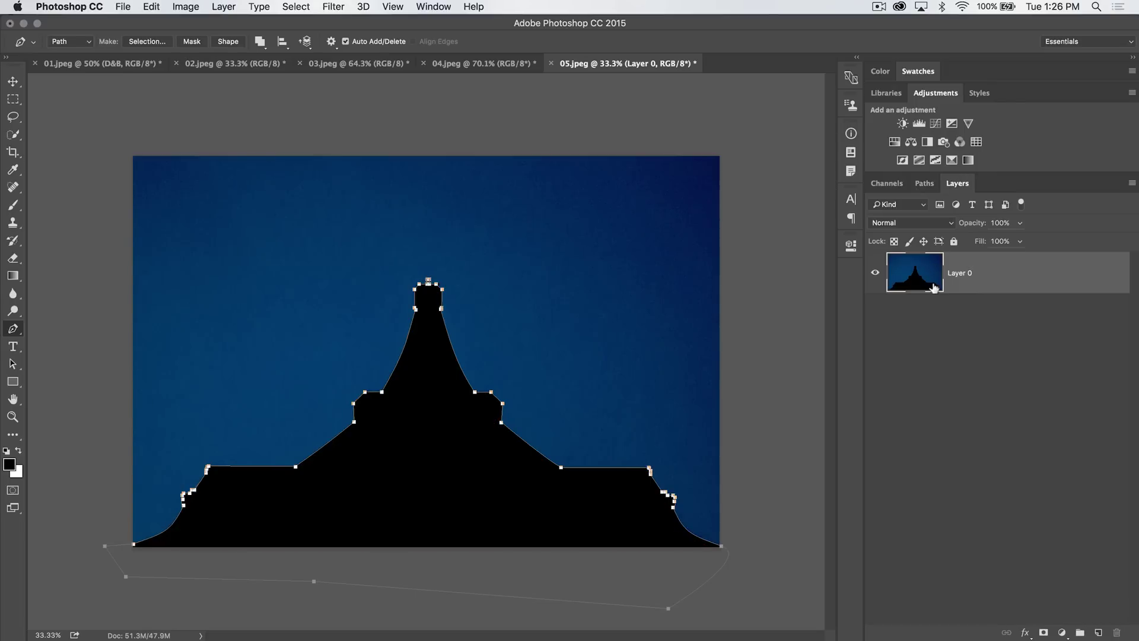
{"action": "key", "text": "super+z"}
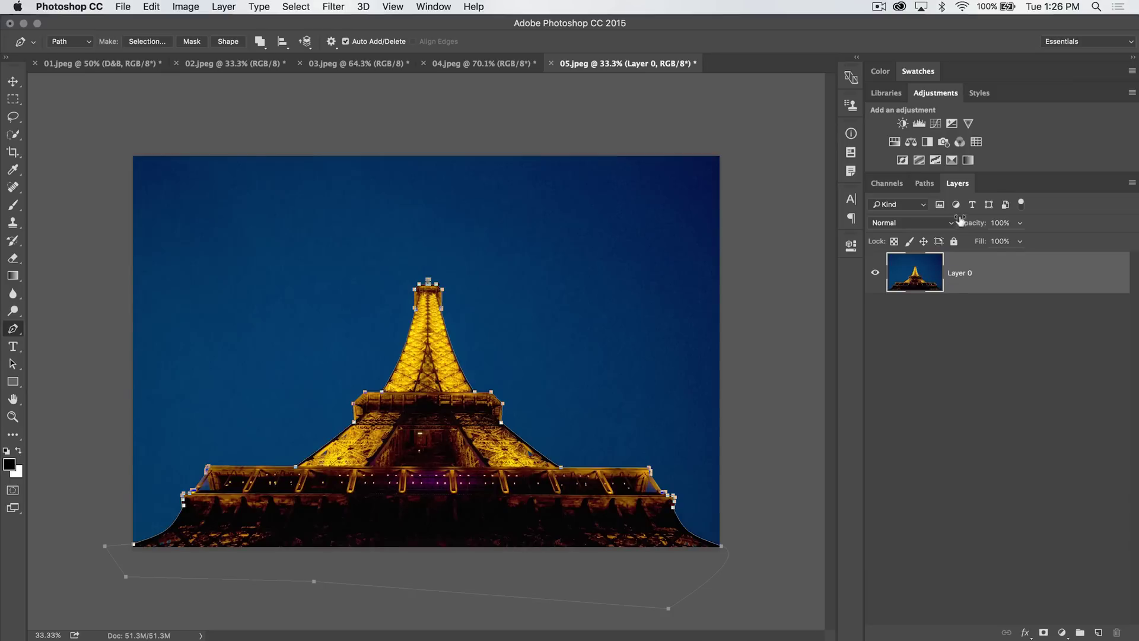
{"action": "left_click", "coordinate": [926, 184]}
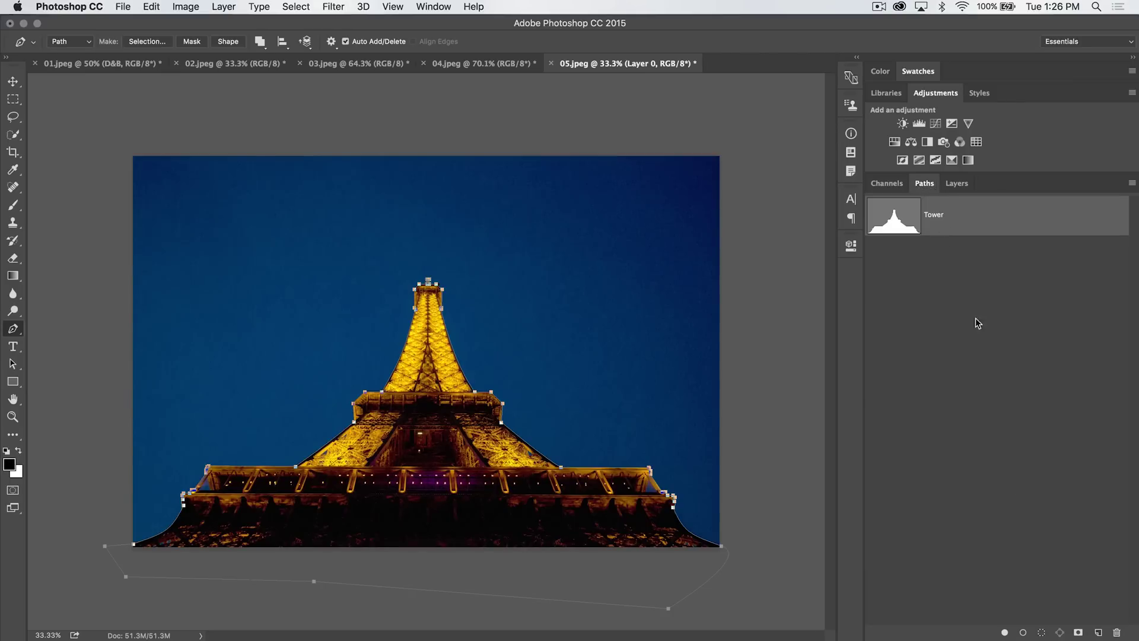
Step: Set the brush to the 45 px hard preset, test-stroking the Tower path and undoing each stroke
{"action": "left_click", "coordinate": [1023, 634]}
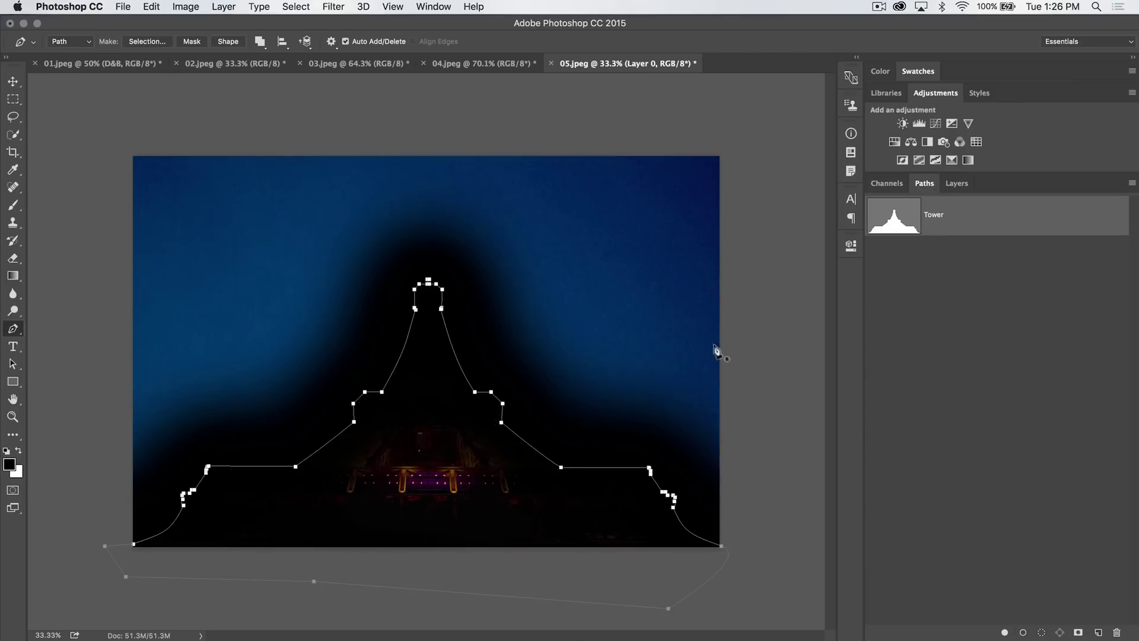
{"action": "key", "text": "super+z"}
{"action": "left_click", "coordinate": [17, 206]}
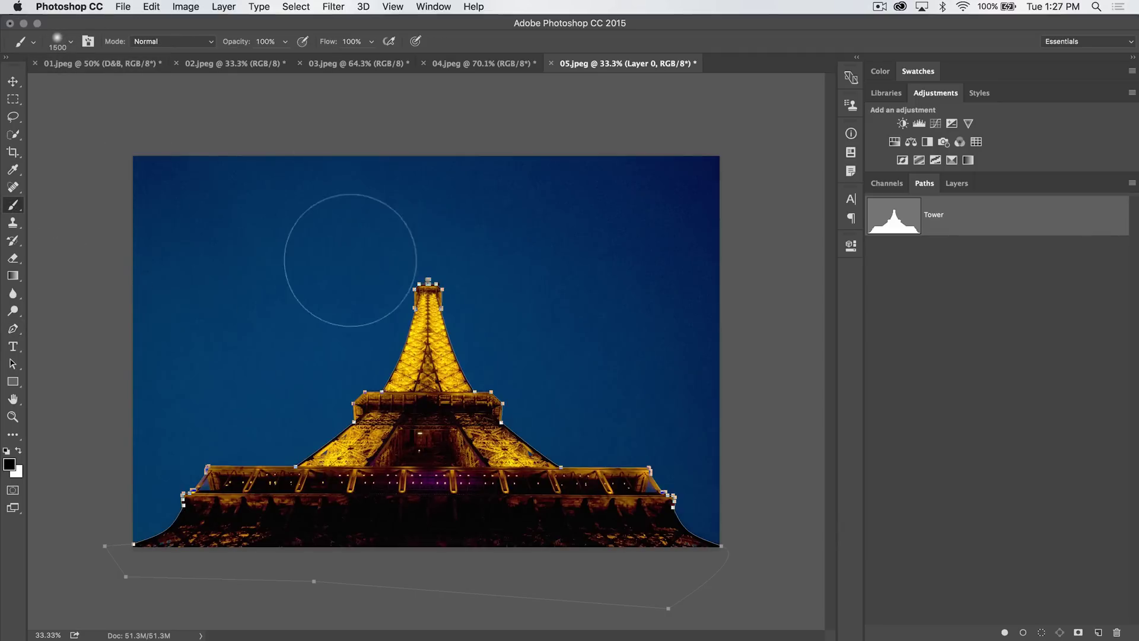
{"action": "right_click", "coordinate": [352, 260]}
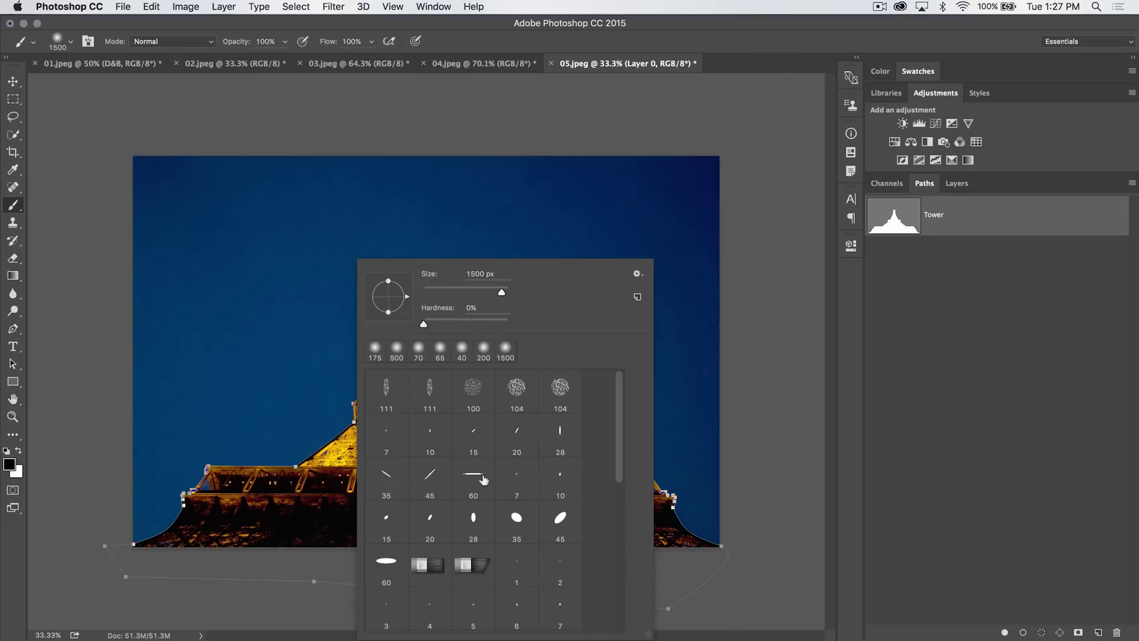
{"action": "left_click", "coordinate": [424, 480]}
{"action": "key", "text": "Return"}
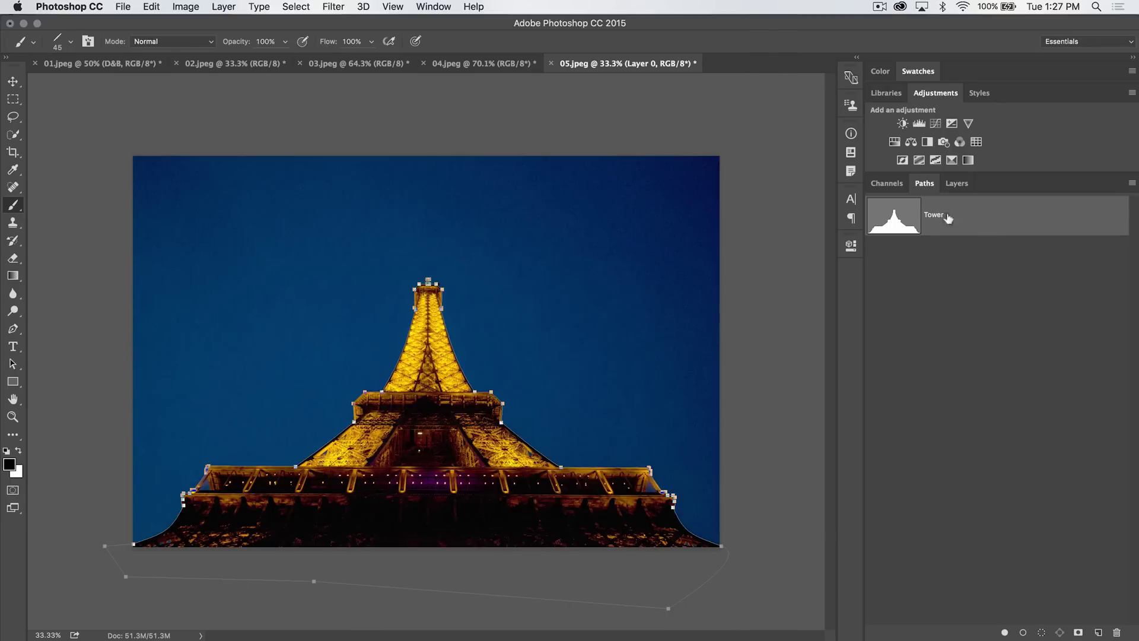
{"action": "left_click", "coordinate": [1024, 632]}
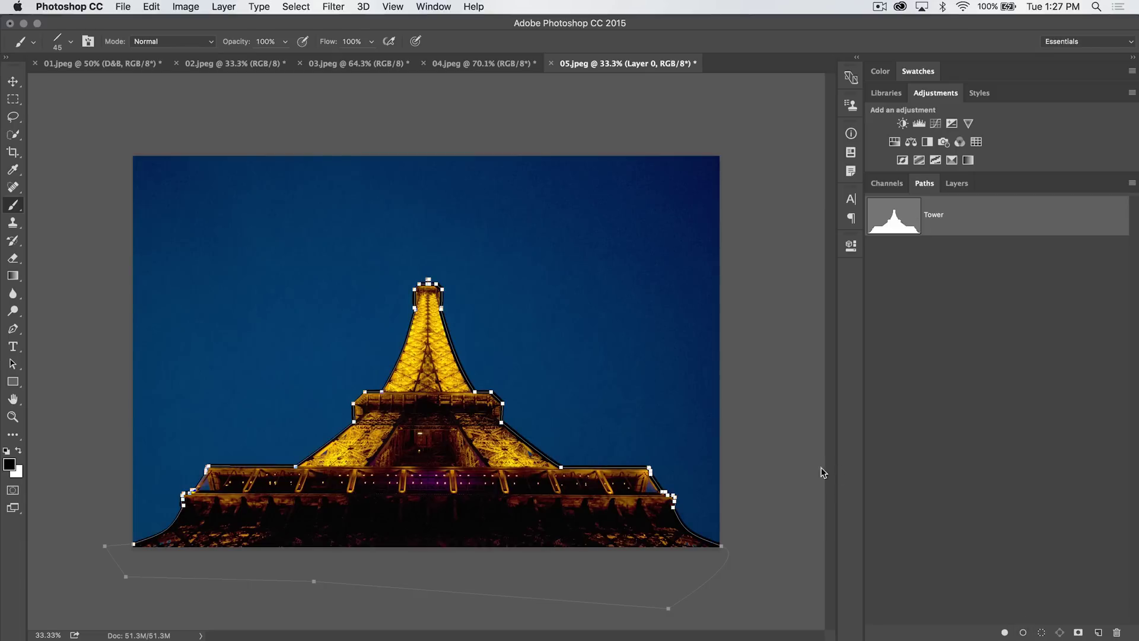
{"action": "key", "text": "super+z"}
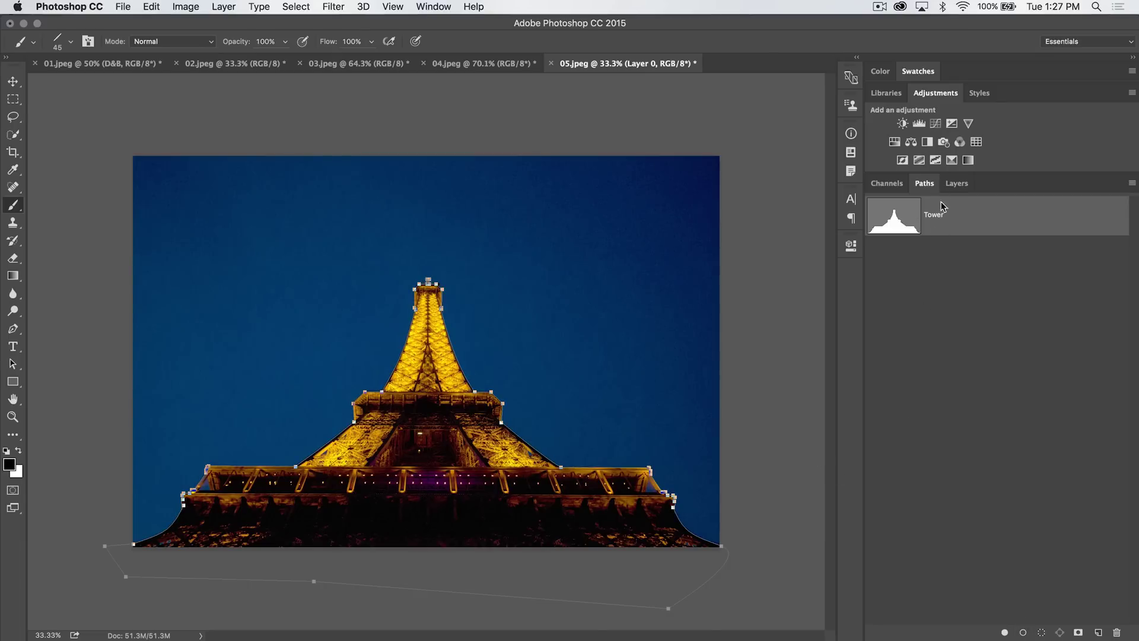
Step: Load the Tower path as a selection and undo it, then toggle the Tower path off and on
{"action": "left_click", "coordinate": [1040, 631]}
{"action": "left_click", "coordinate": [903, 262]}
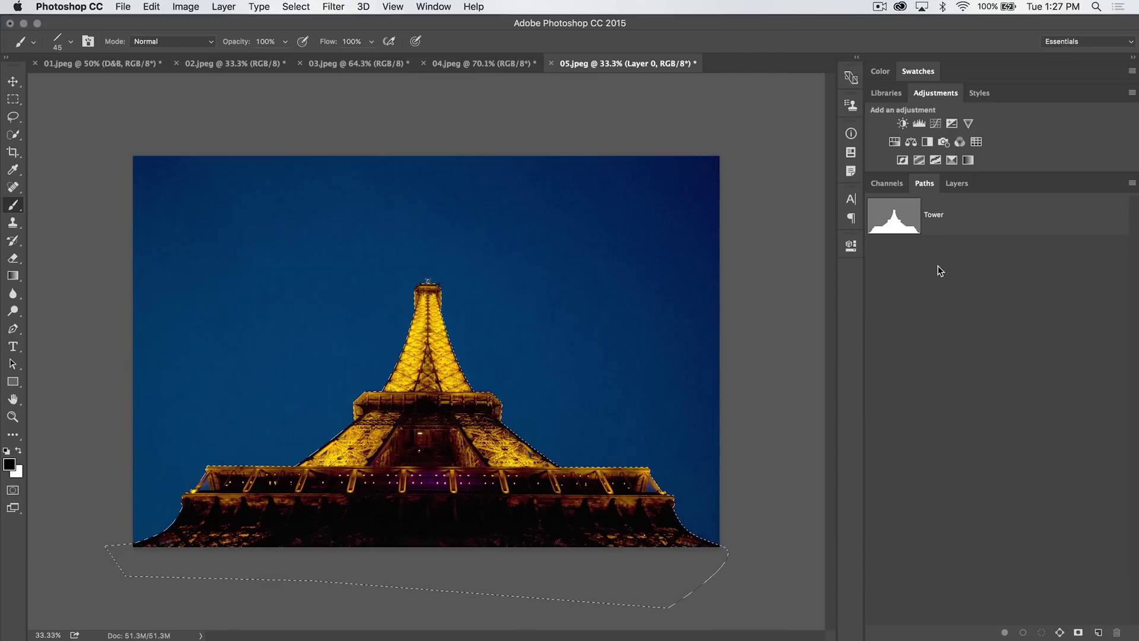
{"action": "key", "text": "super+z"}
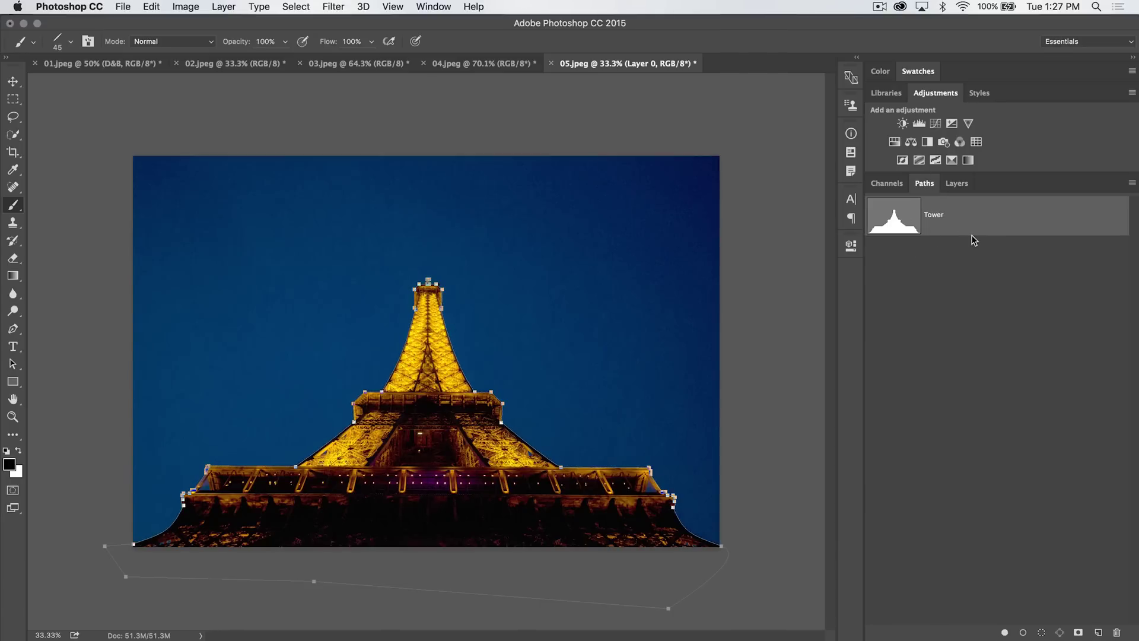
{"action": "left_click", "coordinate": [992, 300]}
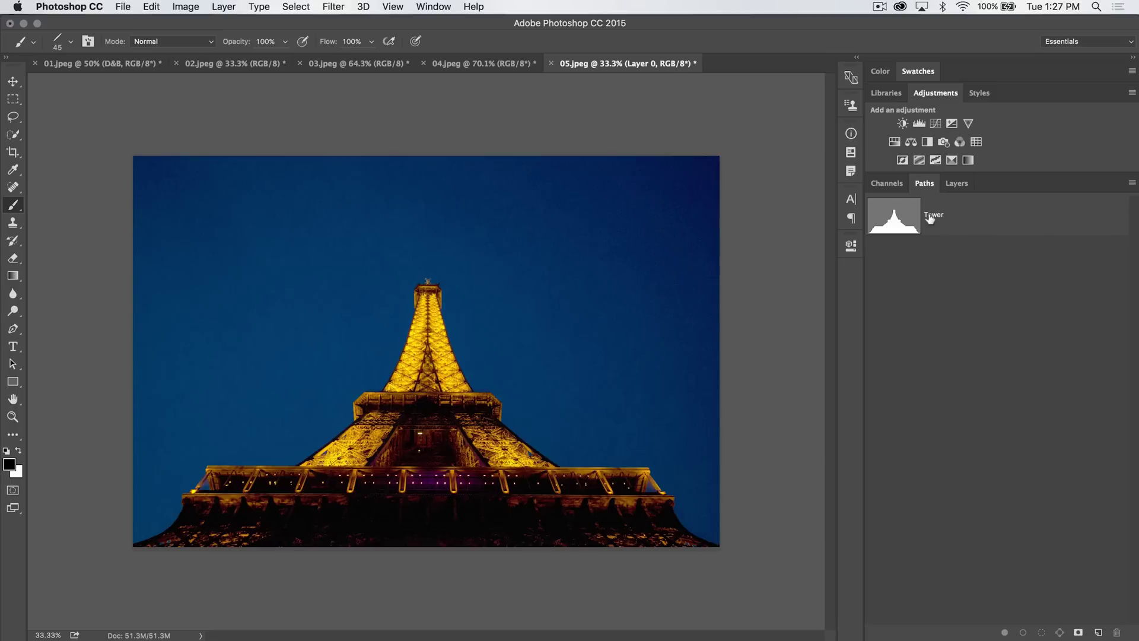
{"action": "left_click", "coordinate": [957, 183]}
{"action": "left_click", "coordinate": [924, 184]}
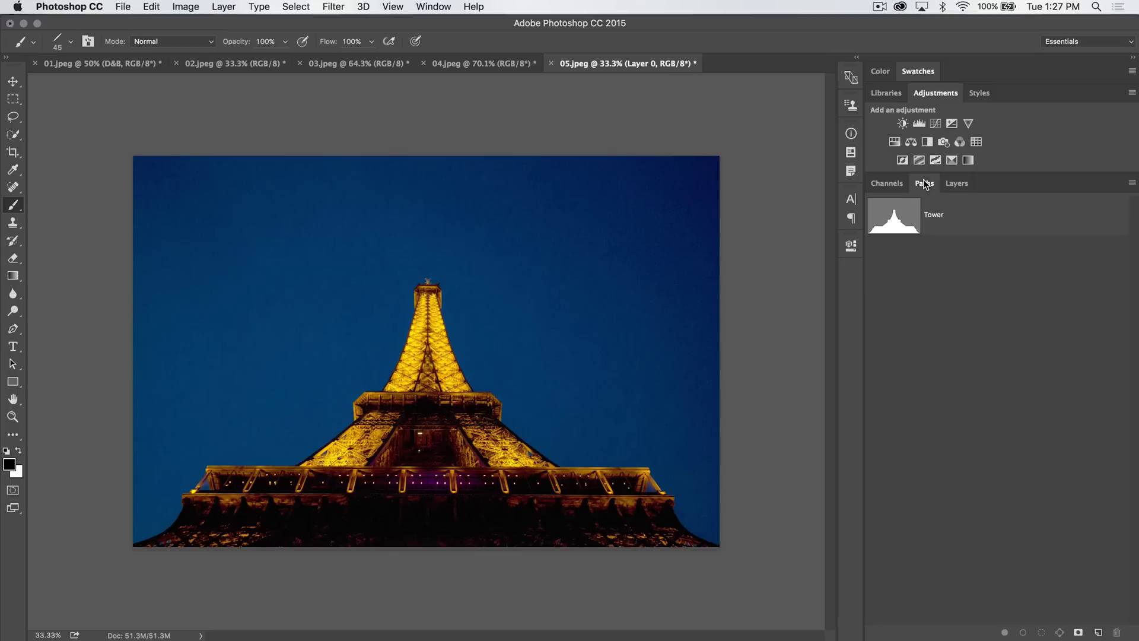
{"action": "left_click", "coordinate": [932, 218]}
{"action": "left_click", "coordinate": [961, 183]}
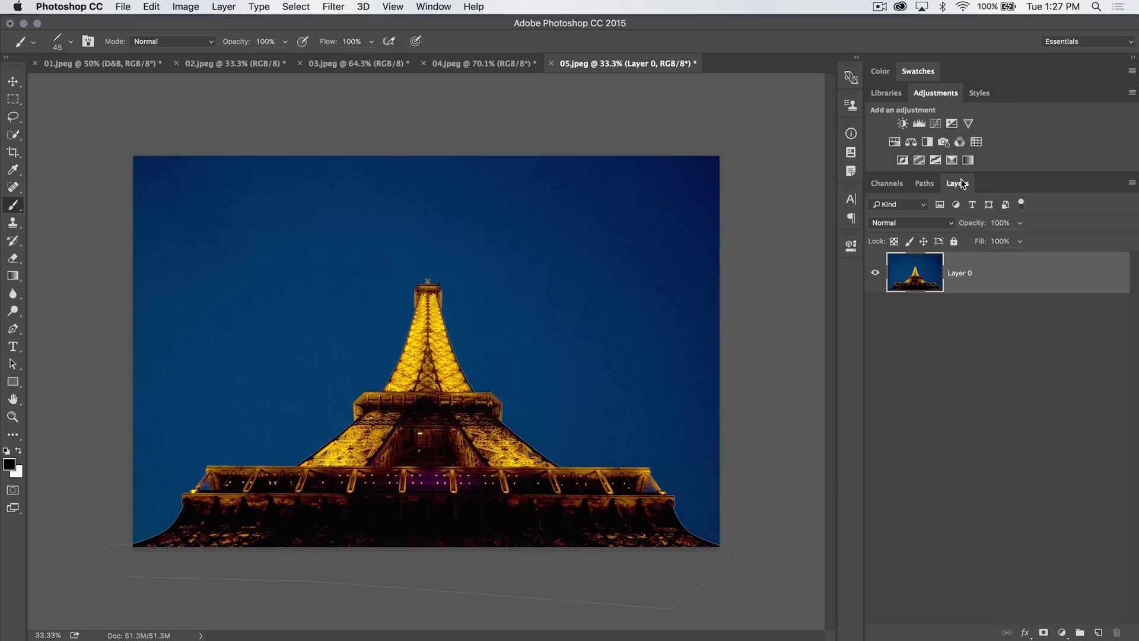
Step: Add a Solid Color fill layer, Color Fill 1, in red, then refill it with black
{"action": "left_click", "coordinate": [219, 8]}
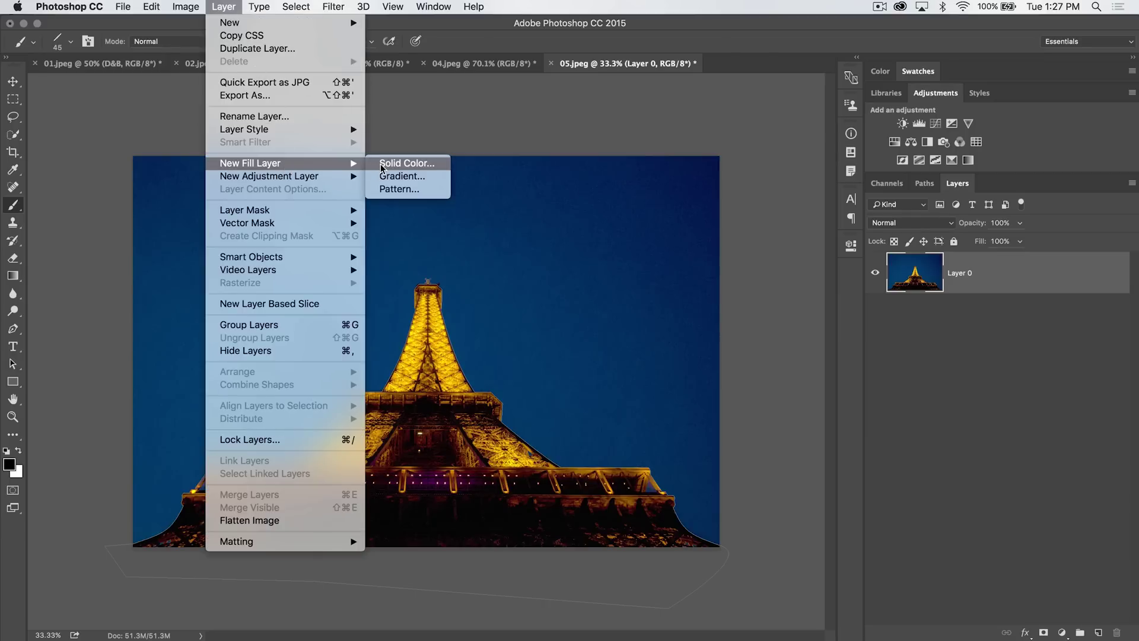
{"action": "left_click", "coordinate": [381, 168]}
{"action": "left_click", "coordinate": [611, 265]}
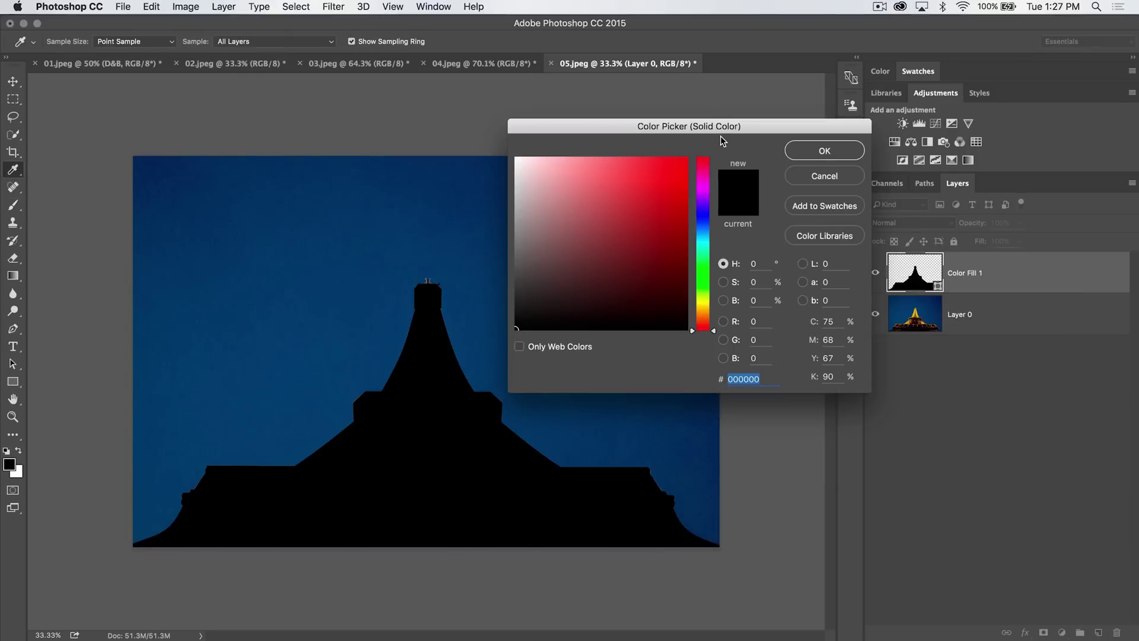
{"action": "left_click_drag", "start_coordinate": [738, 125], "coordinate": [674, 94]}
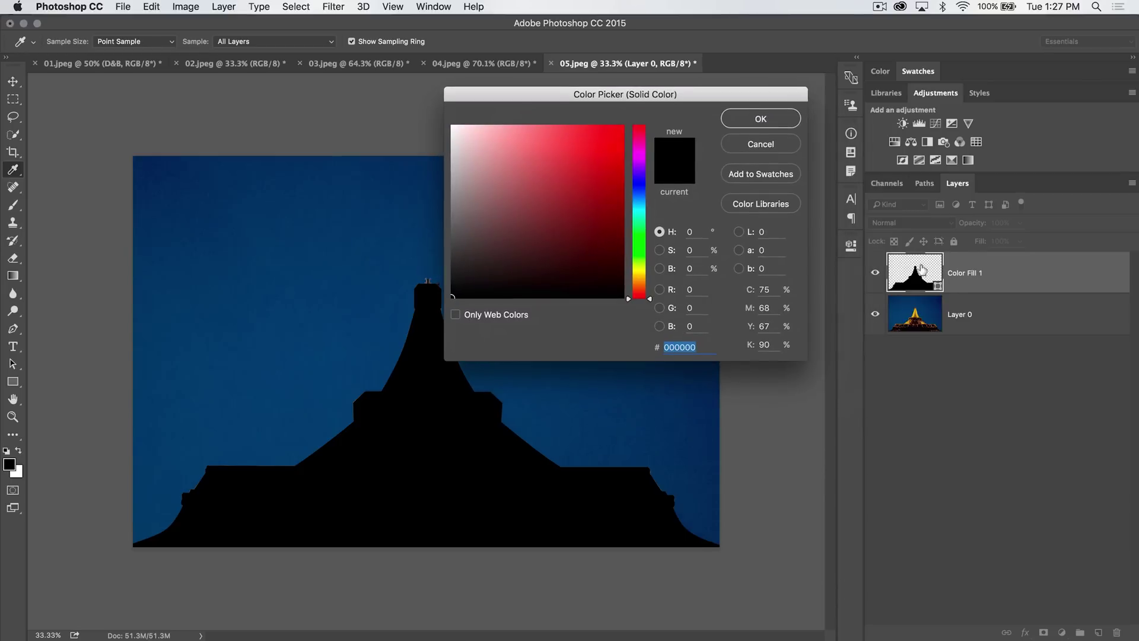
{"action": "left_click", "coordinate": [597, 173]}
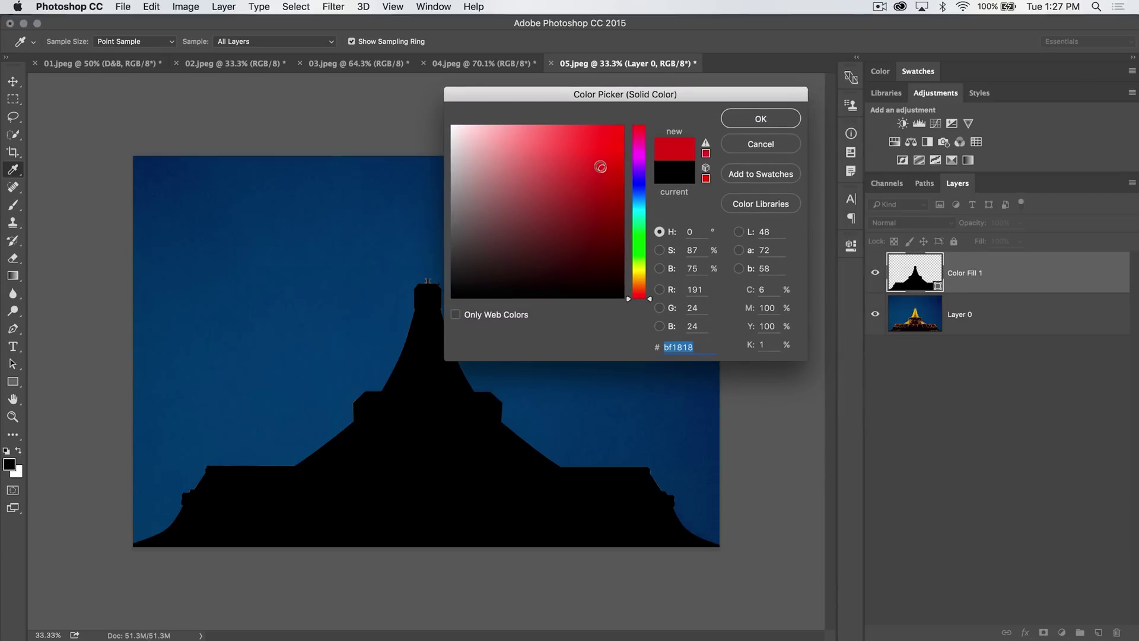
{"action": "left_click", "coordinate": [761, 118]}
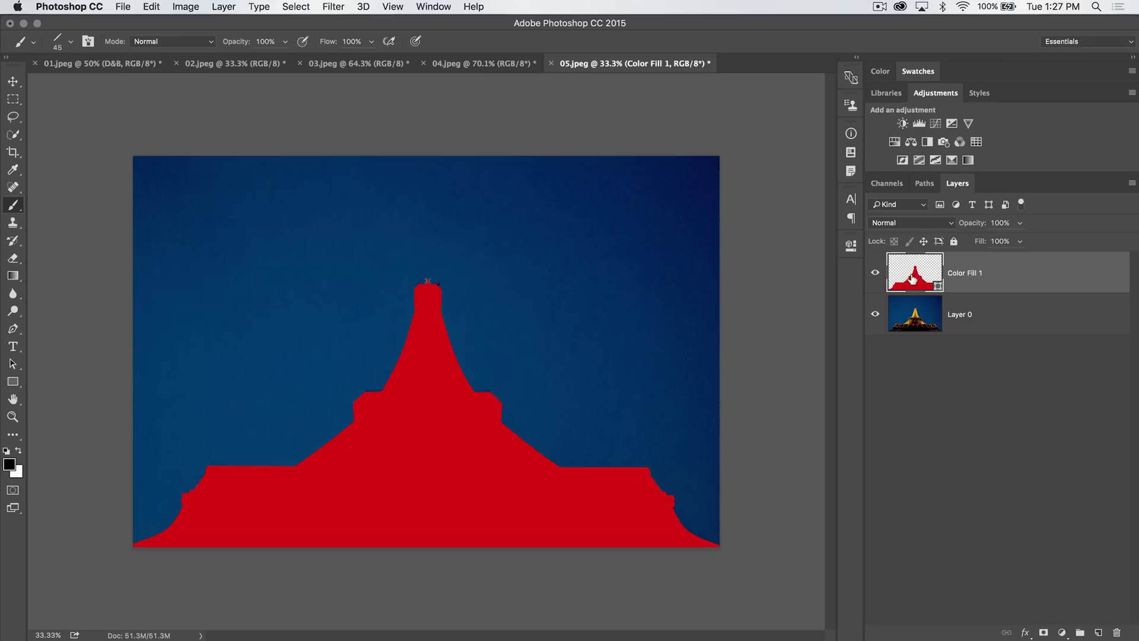
{"action": "key", "text": "alt+BackSpace"}
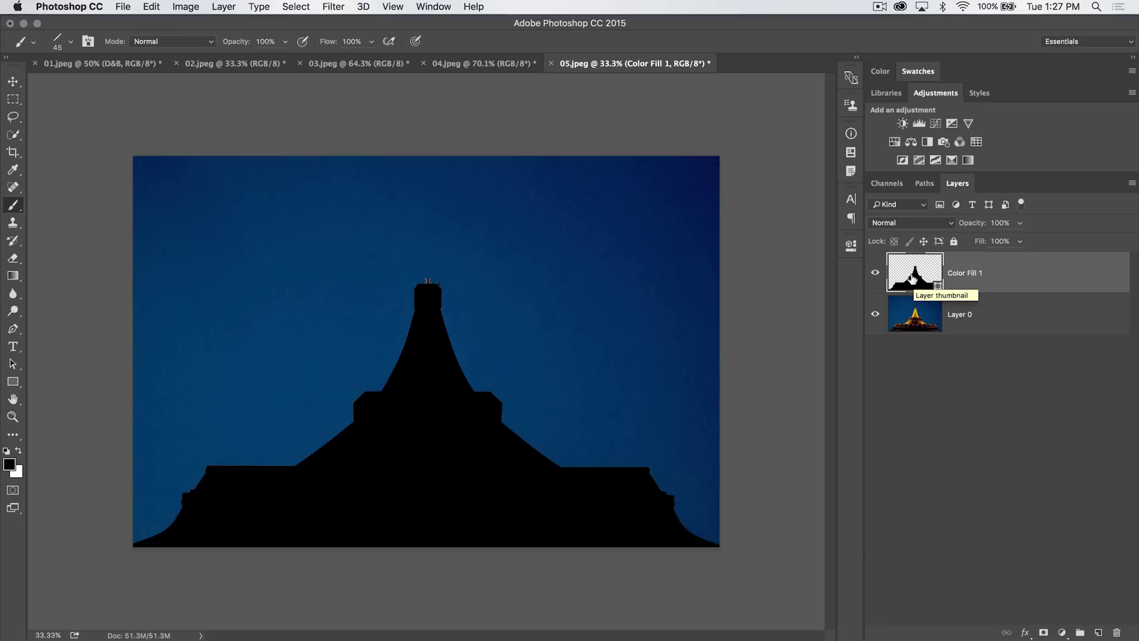
Step: Fill the tower shape with a saturated violet foreground colour
{"action": "left_click", "coordinate": [10, 465]}
{"action": "left_click", "coordinate": [640, 177]}
{"action": "left_click", "coordinate": [603, 158]}
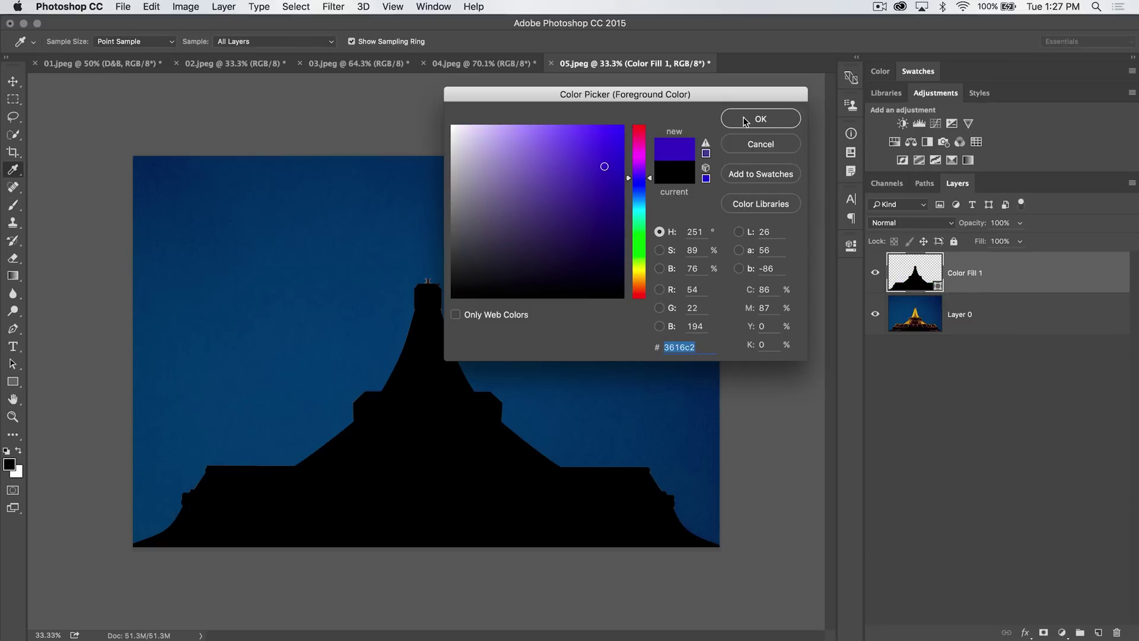
{"action": "left_click", "coordinate": [761, 118]}
{"action": "key", "text": "alt+BackSpace"}
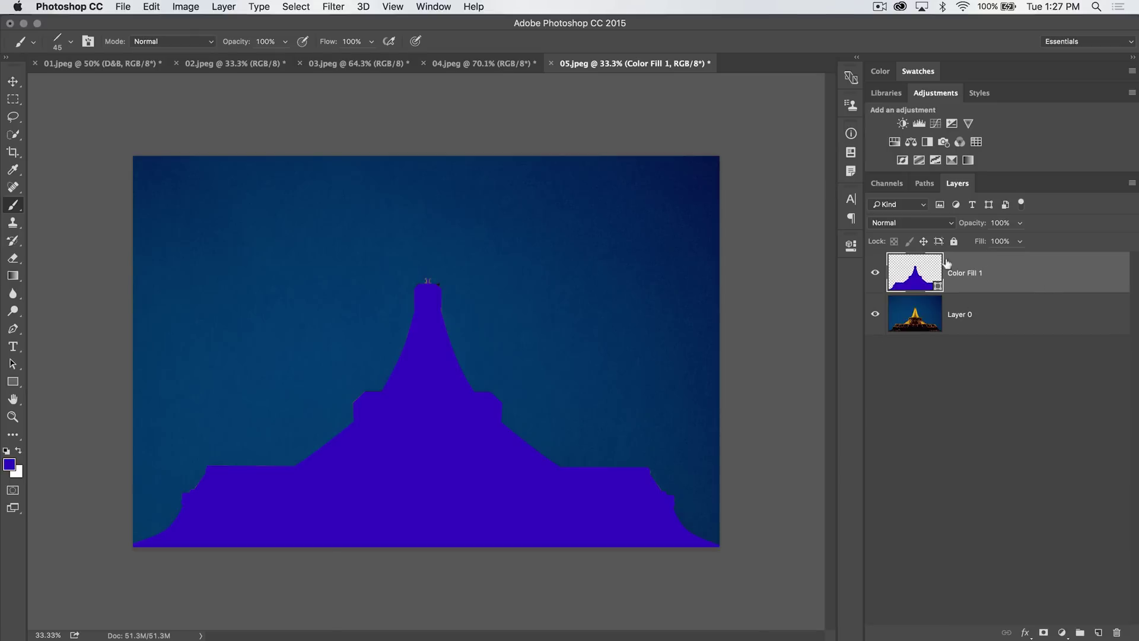
Step: Change Color Fill 1's colour to green (16c243)
{"action": "double_click", "coordinate": [917, 278]}
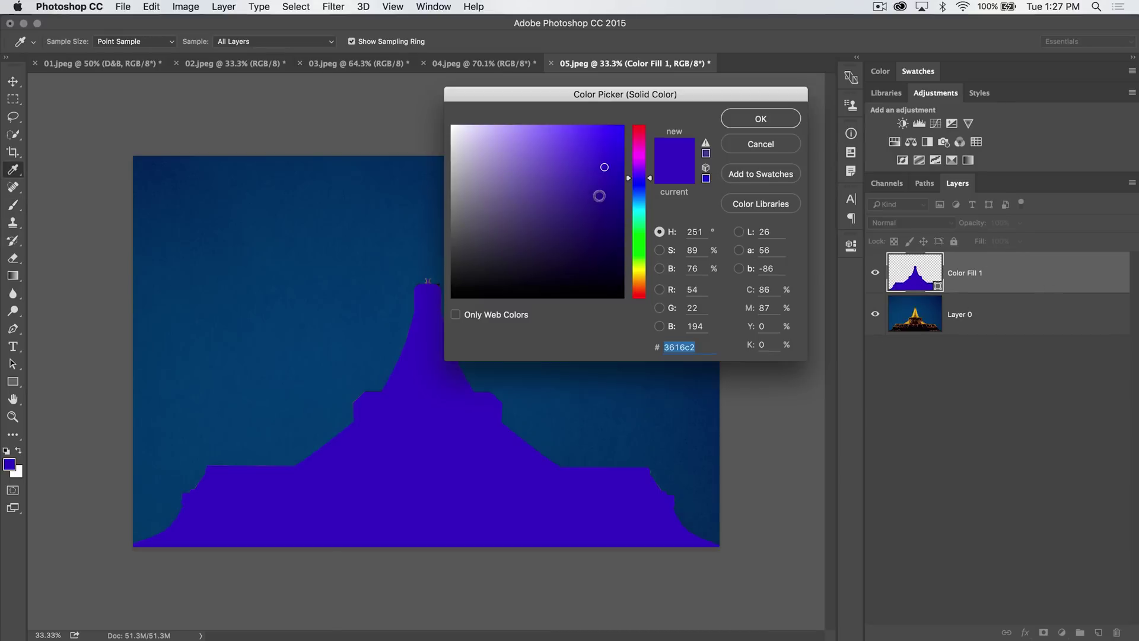
{"action": "left_click", "coordinate": [638, 233]}
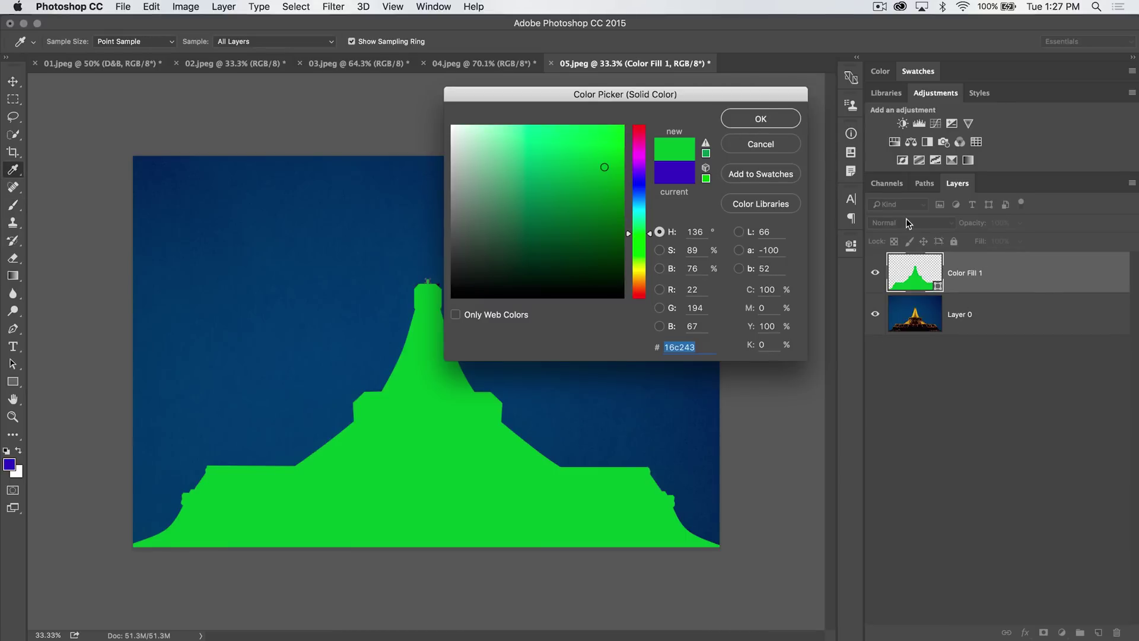
{"action": "left_click", "coordinate": [761, 119]}
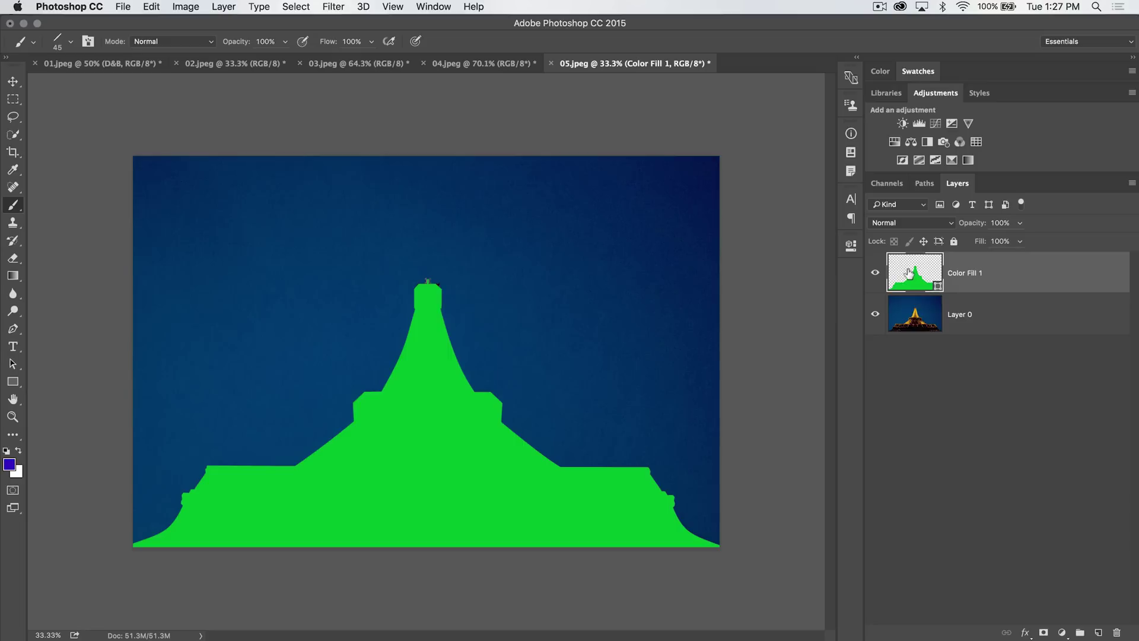
{"action": "left_click", "coordinate": [13, 364]}
Step: Try a yellow 110 px outline on the tower shape, then delete the Color Fill 1 layer
{"action": "left_click", "coordinate": [418, 315]}
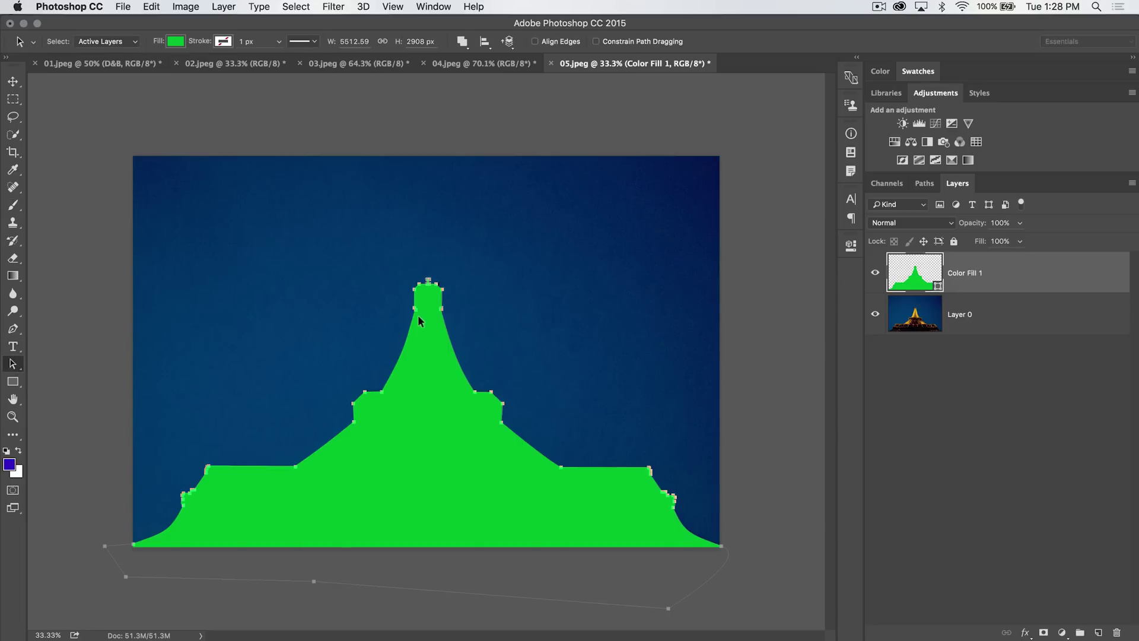
{"action": "left_click", "coordinate": [223, 41]}
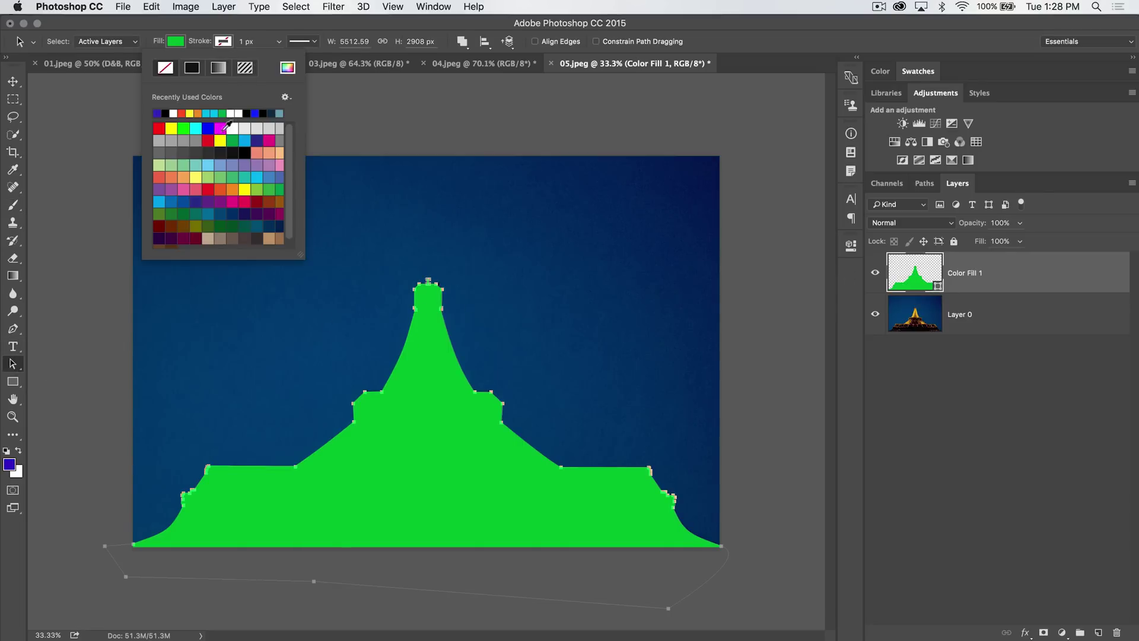
{"action": "left_click", "coordinate": [188, 112]}
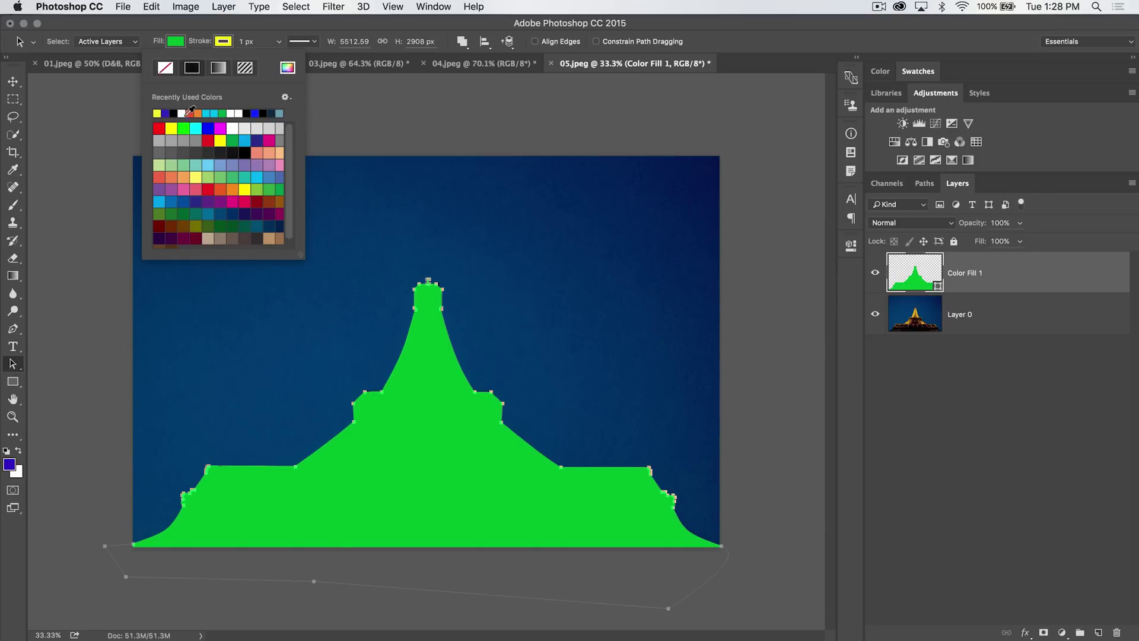
{"action": "left_click", "coordinate": [279, 42]}
{"action": "left_click_drag", "start_coordinate": [303, 60], "coordinate": [318, 59]}
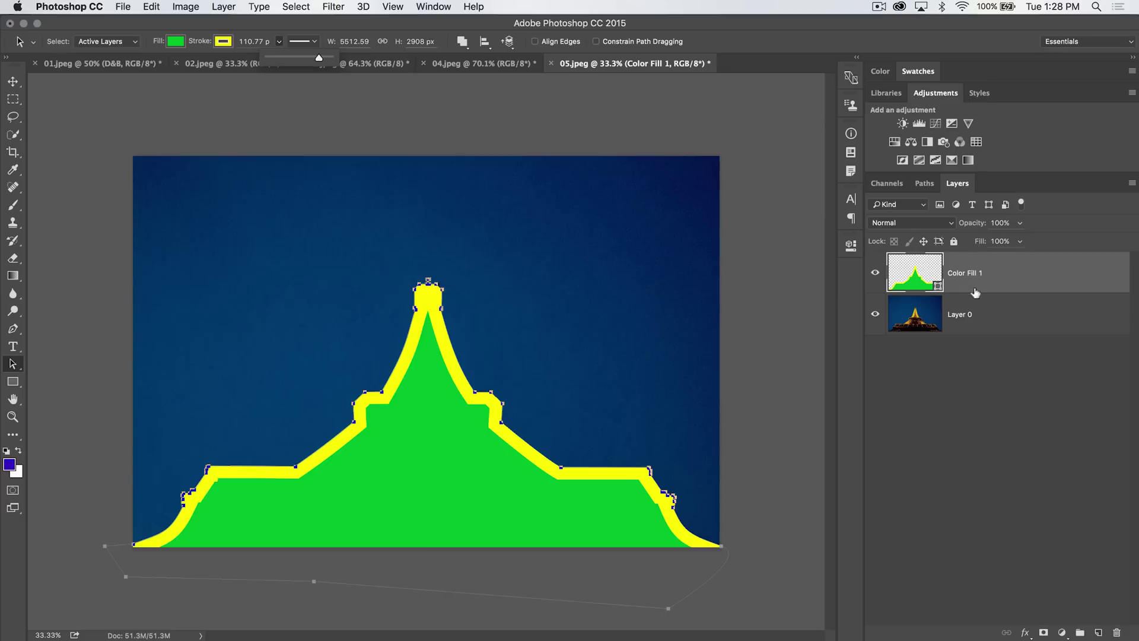
{"action": "key", "text": "Escape"}
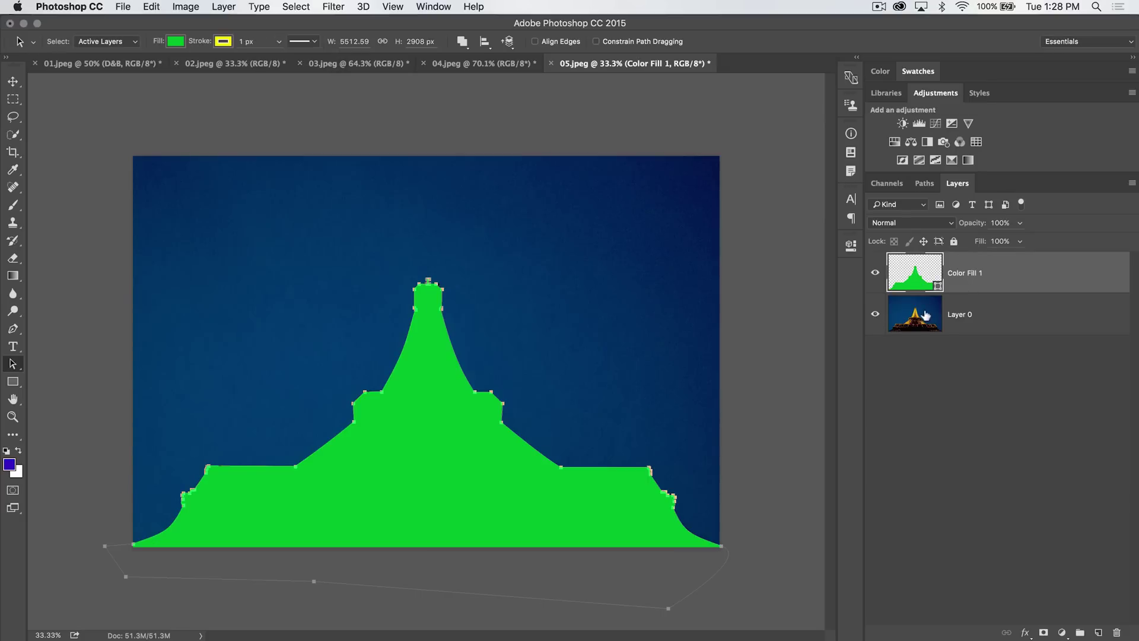
{"action": "left_click_drag", "start_coordinate": [914, 273], "coordinate": [1115, 633]}
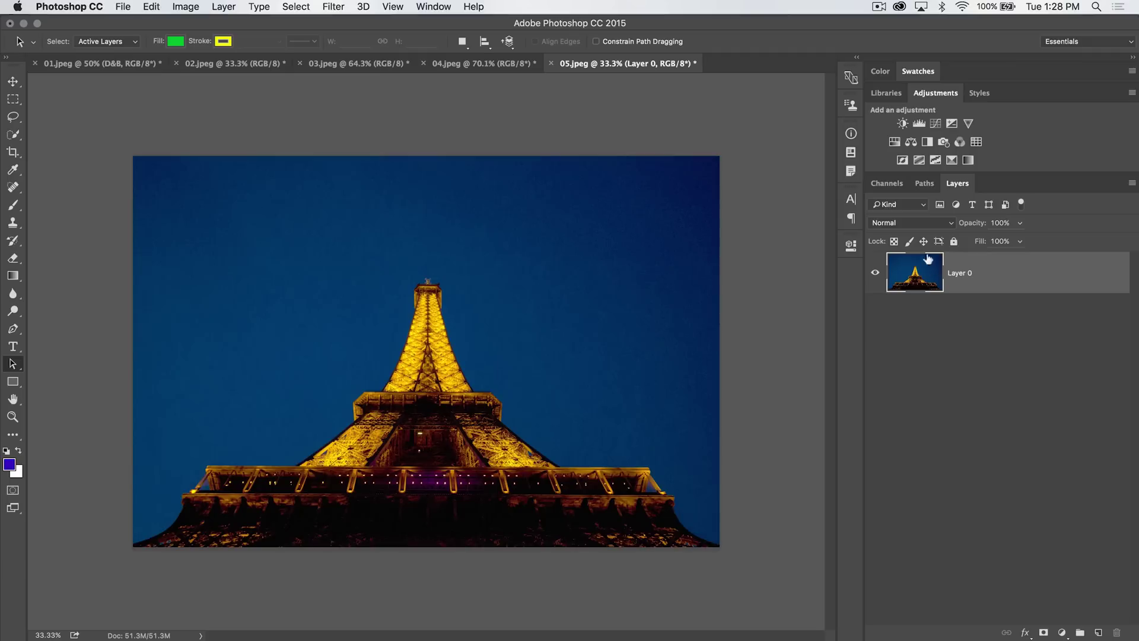
Step: Load the Tower path as a selection and add it as a layer mask on Layer 0
{"action": "left_click", "coordinate": [925, 183]}
{"action": "left_click", "coordinate": [930, 212]}
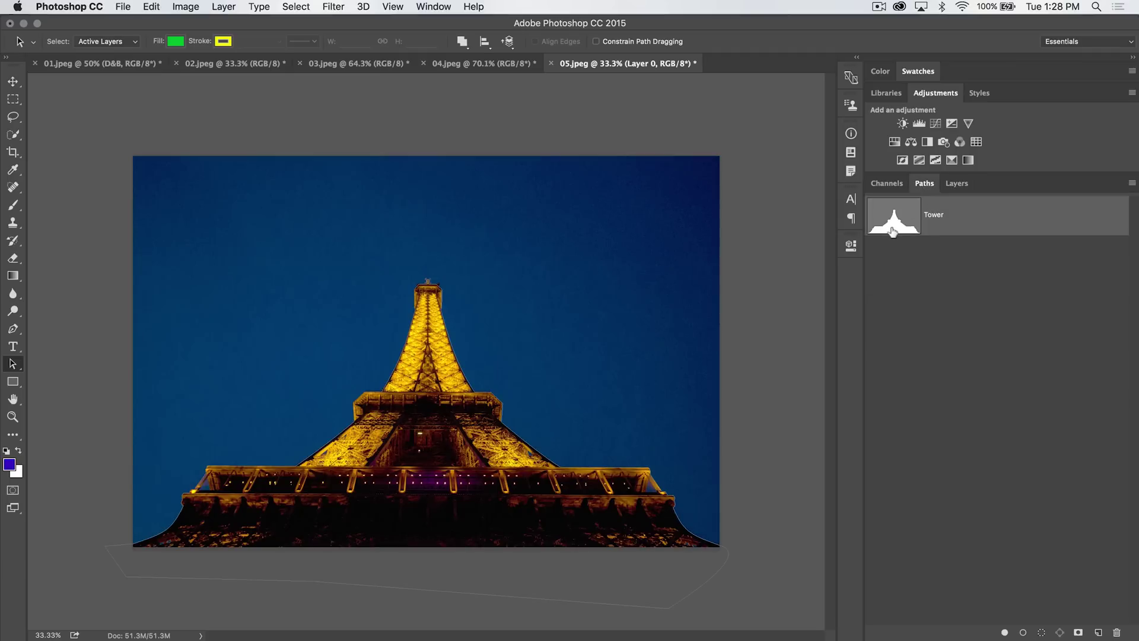
{"action": "left_click", "coordinate": [957, 183]}
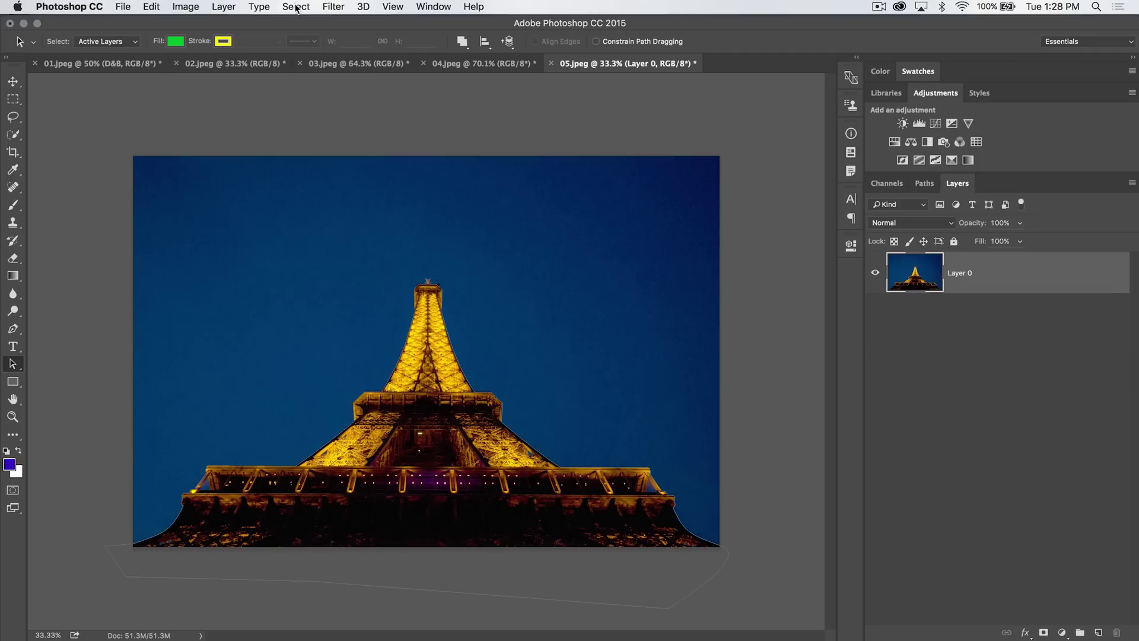
{"action": "left_click", "coordinate": [224, 6]}
{"action": "mouse_move", "coordinate": [291, 230]}
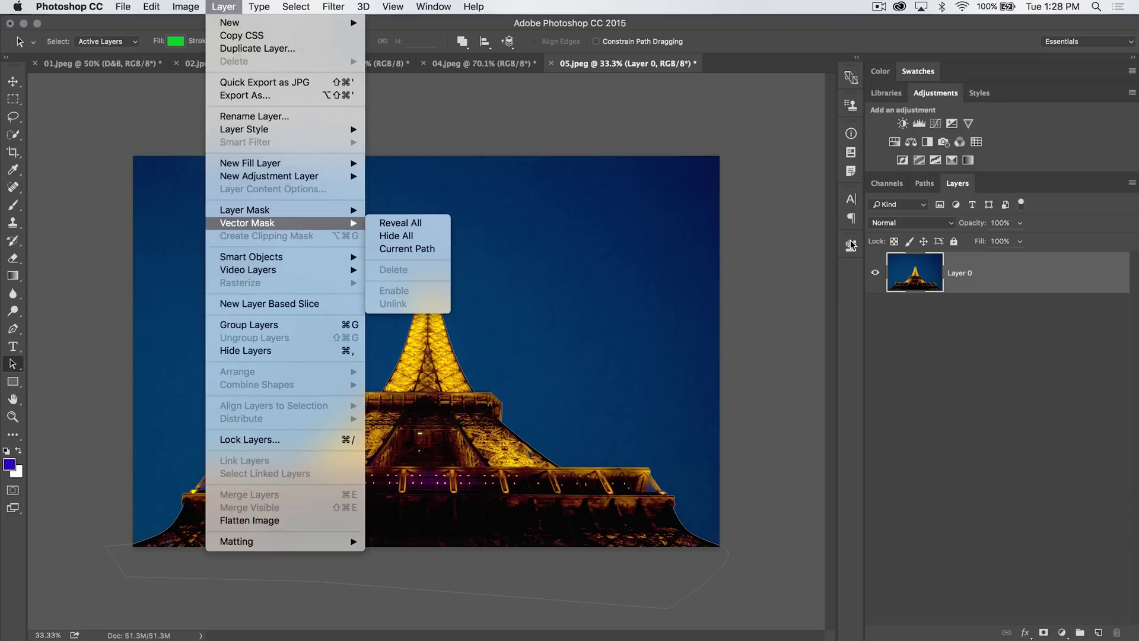
{"action": "left_click", "coordinate": [944, 291]}
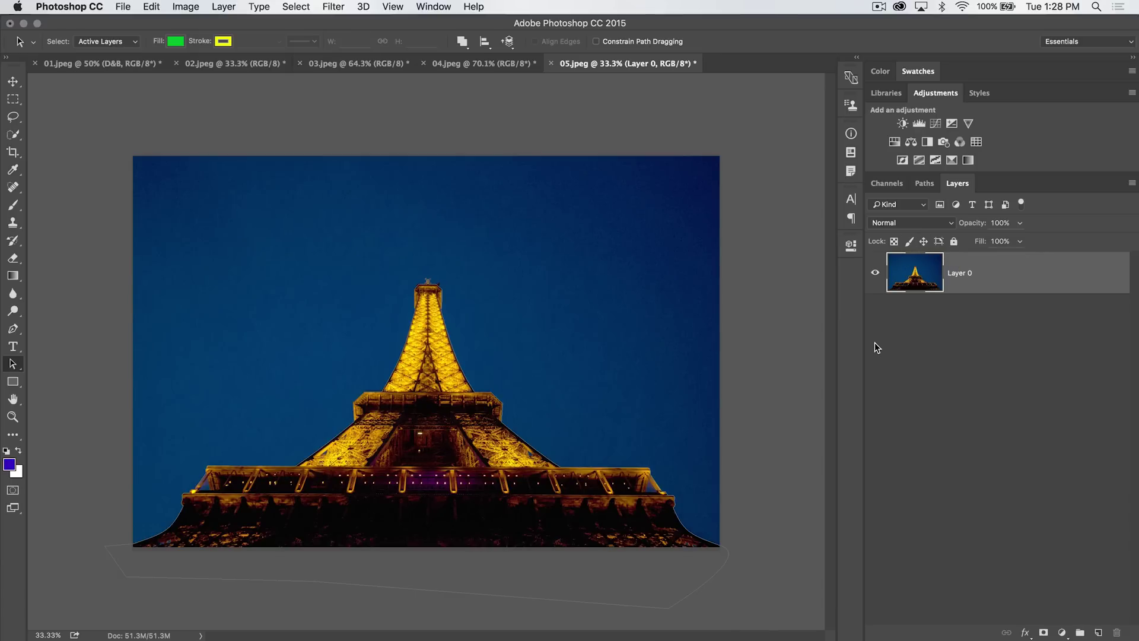
{"action": "left_click", "coordinate": [917, 278], "text": "super"}
{"action": "left_click", "coordinate": [1043, 633]}
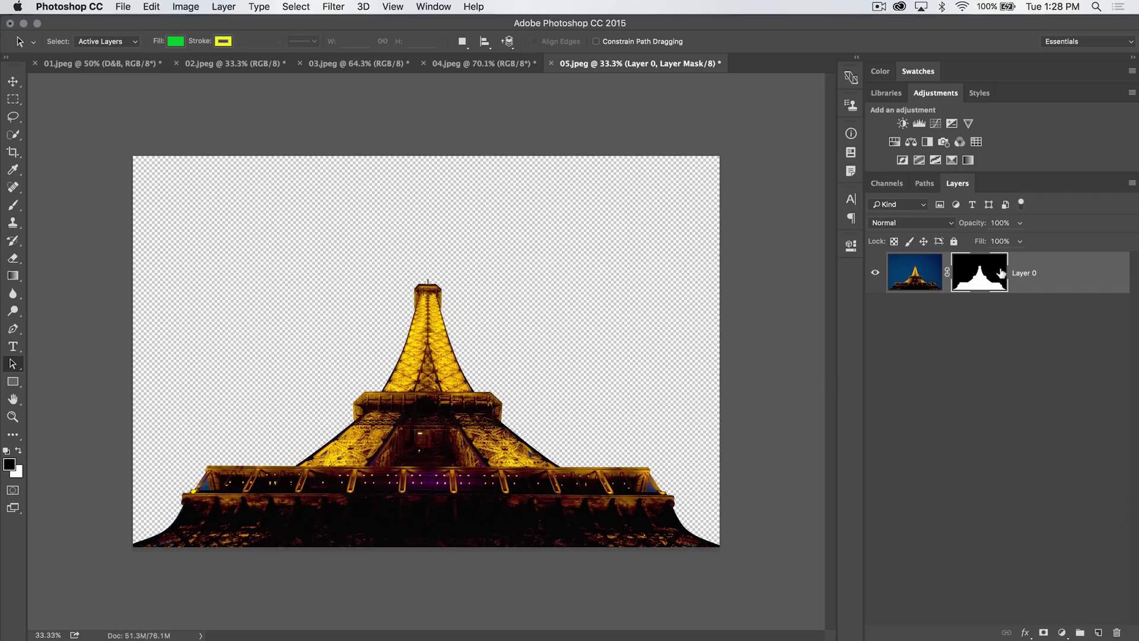
{"action": "left_click", "coordinate": [924, 184]}
Step: Select the Tower path, then disable Layer 0's mask to reveal the full photo
{"action": "left_click", "coordinate": [868, 227]}
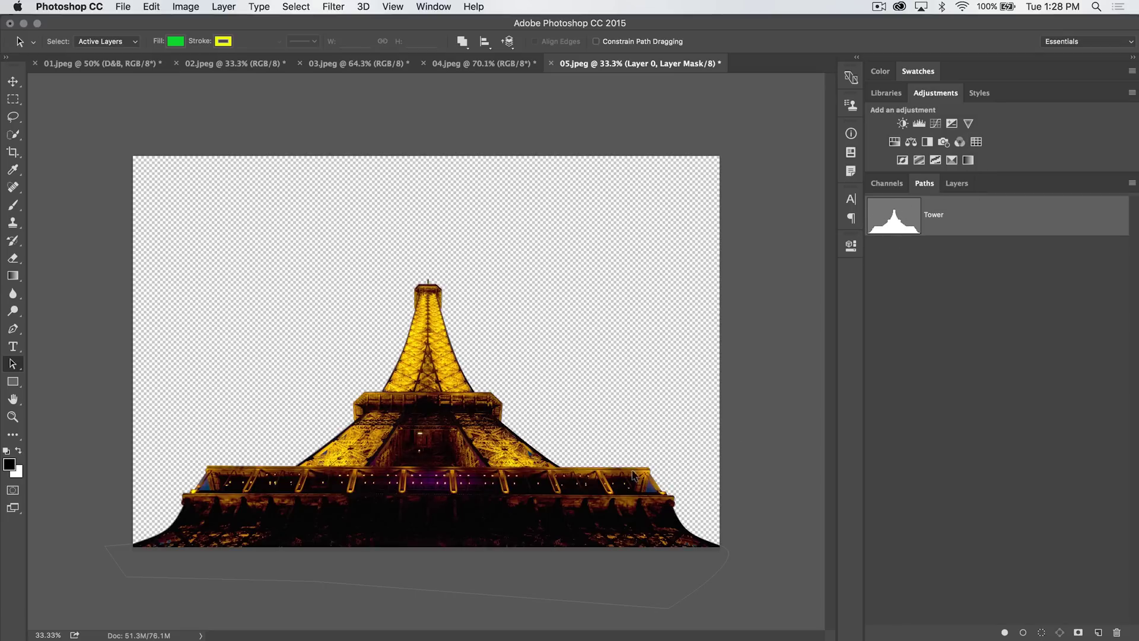
{"action": "left_click", "coordinate": [968, 184]}
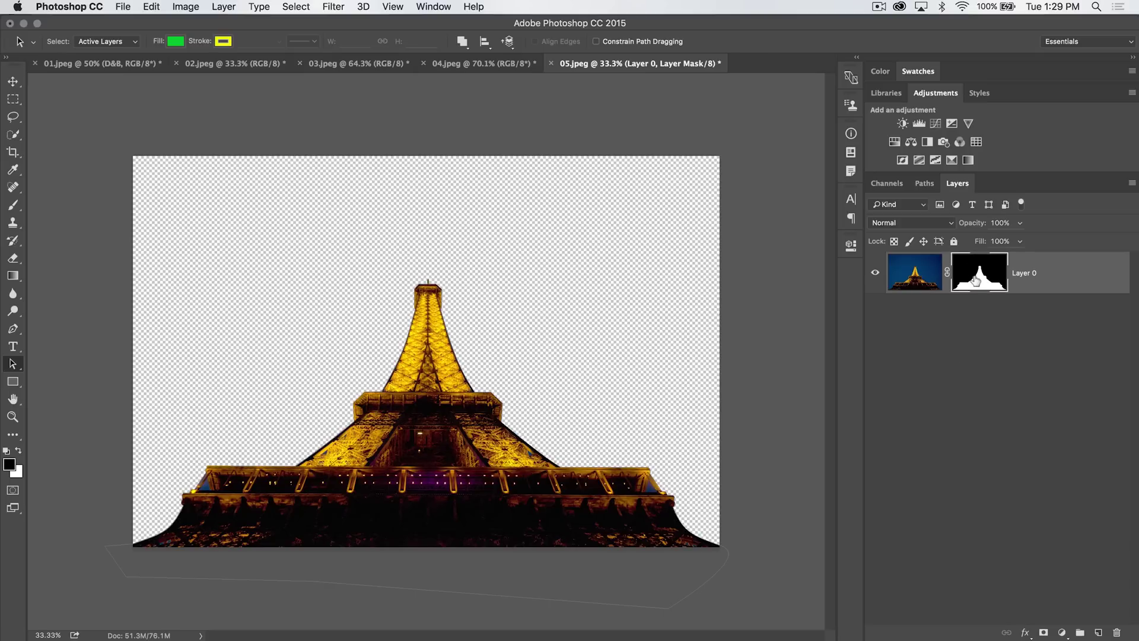
{"action": "left_click", "coordinate": [959, 275], "text": "shift"}
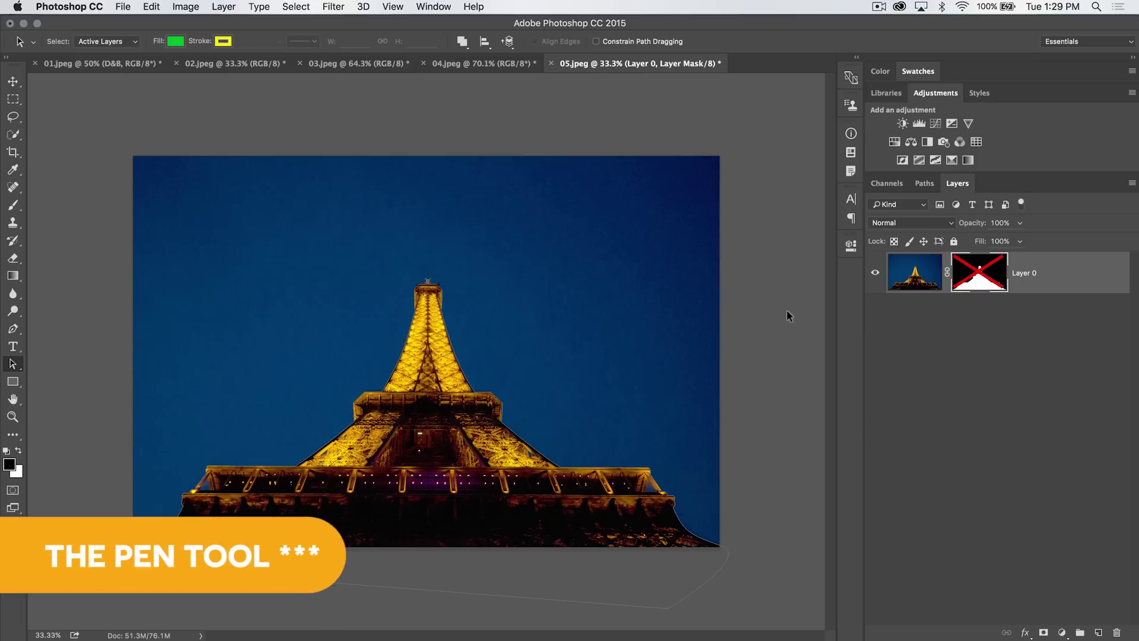
Step: Inspect the tower path's anchor points with the Direct Selection Tool, nudging the tip anchors upward
{"action": "right_click", "coordinate": [448, 344]}
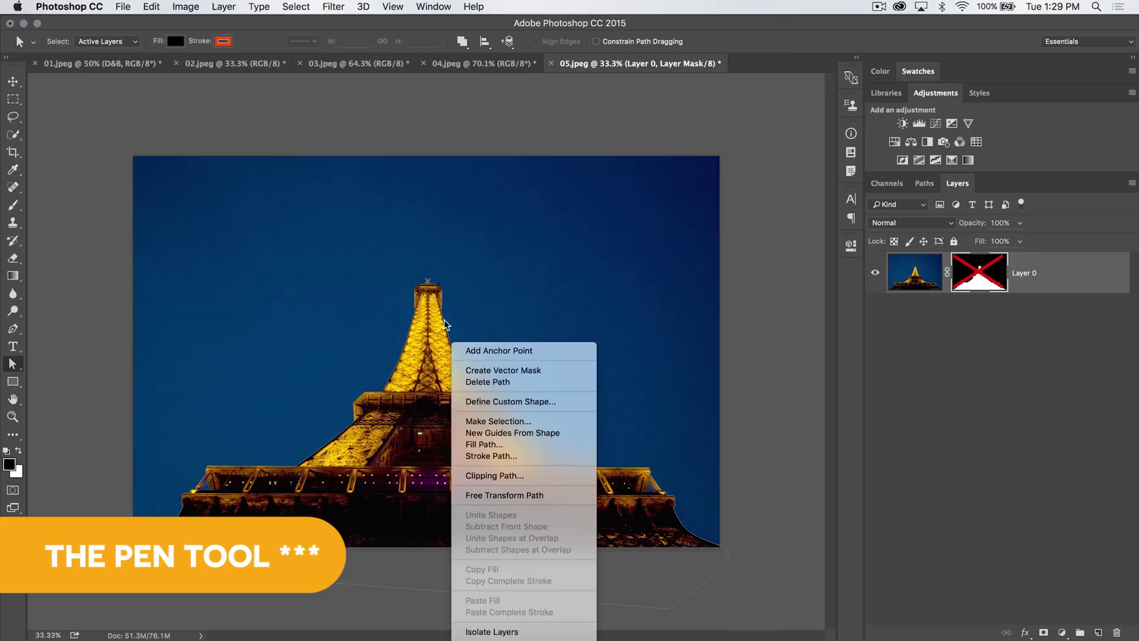
{"action": "key", "text": "Escape"}
{"action": "left_click", "coordinate": [433, 282]}
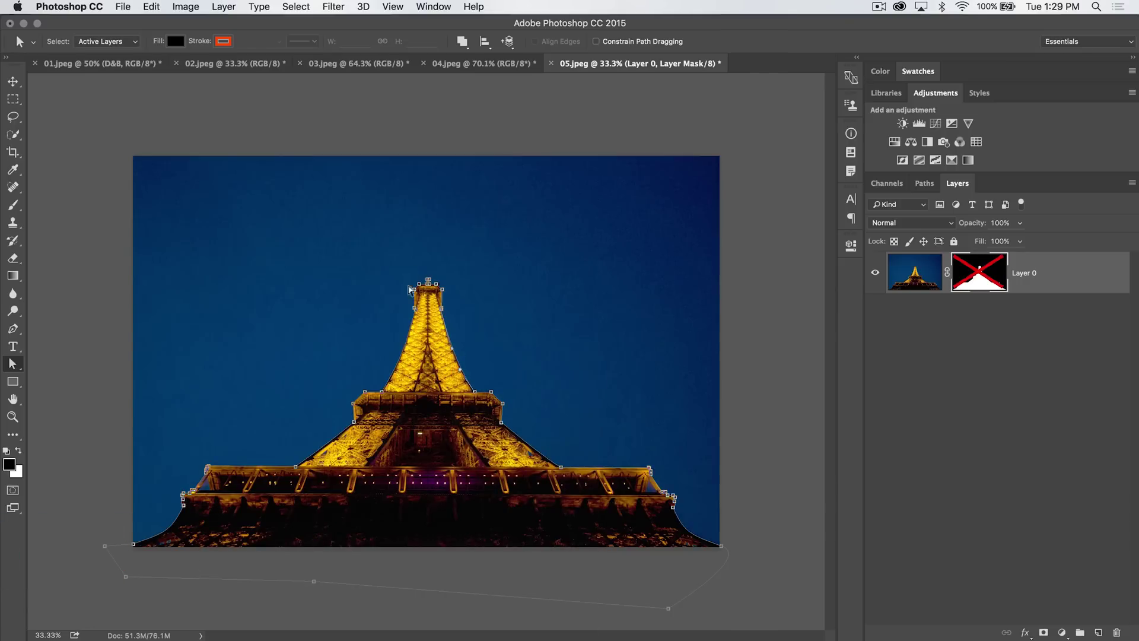
{"action": "key", "text": "shift+Up"}
{"action": "key", "text": "shift+Up"}
{"action": "key", "text": "shift+Up"}
{"action": "key", "text": "shift+Up"}
{"action": "key", "text": "shift+Up"}
{"action": "key", "text": "shift+Up"}
{"action": "key", "text": "shift+Up"}
{"action": "key", "text": "shift+Up"}
{"action": "key", "text": "shift+Up"}
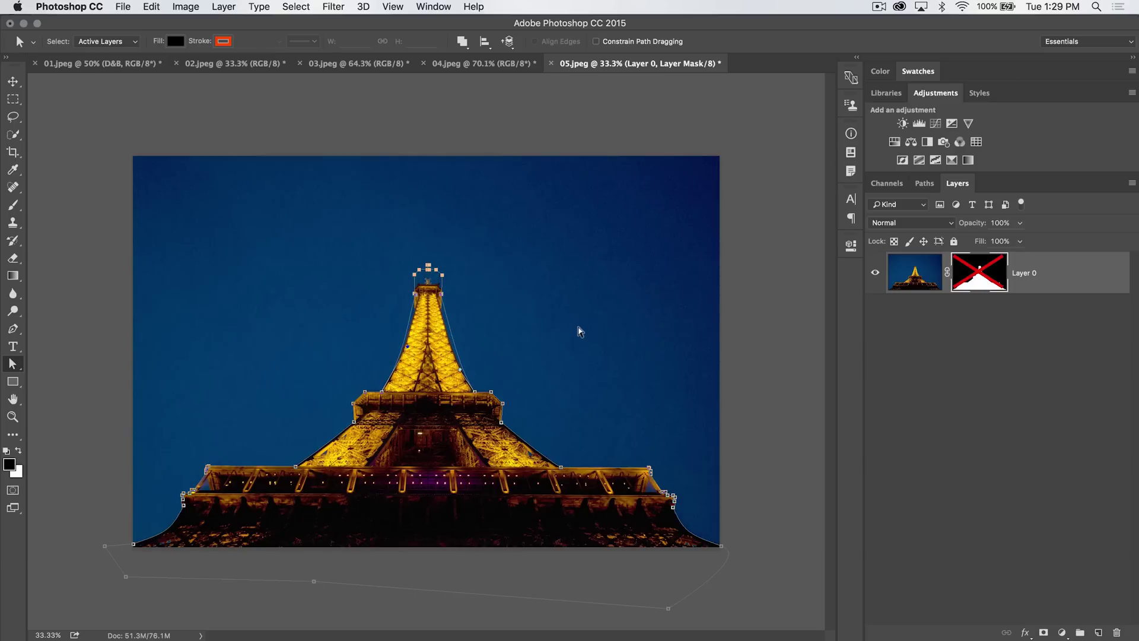
{"action": "left_click", "coordinate": [578, 333]}
{"action": "left_click_drag", "start_coordinate": [20, 367], "coordinate": [68, 378]}
{"action": "left_click_drag", "start_coordinate": [387, 214], "coordinate": [550, 347]}
{"action": "left_click", "coordinate": [665, 381]}
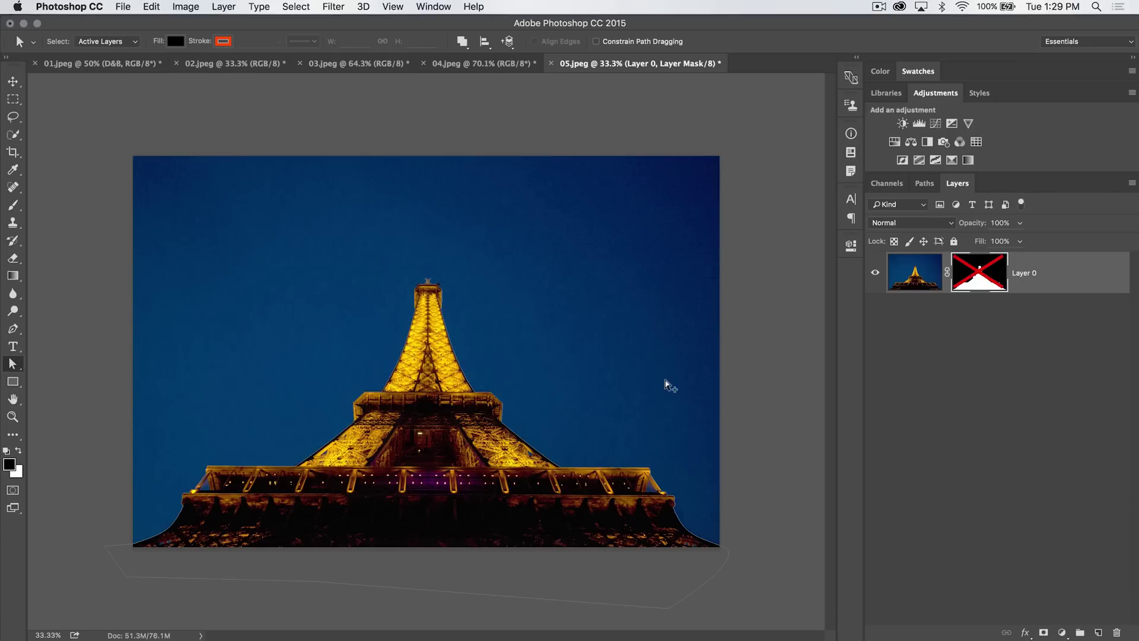
{"action": "left_click", "coordinate": [922, 346]}
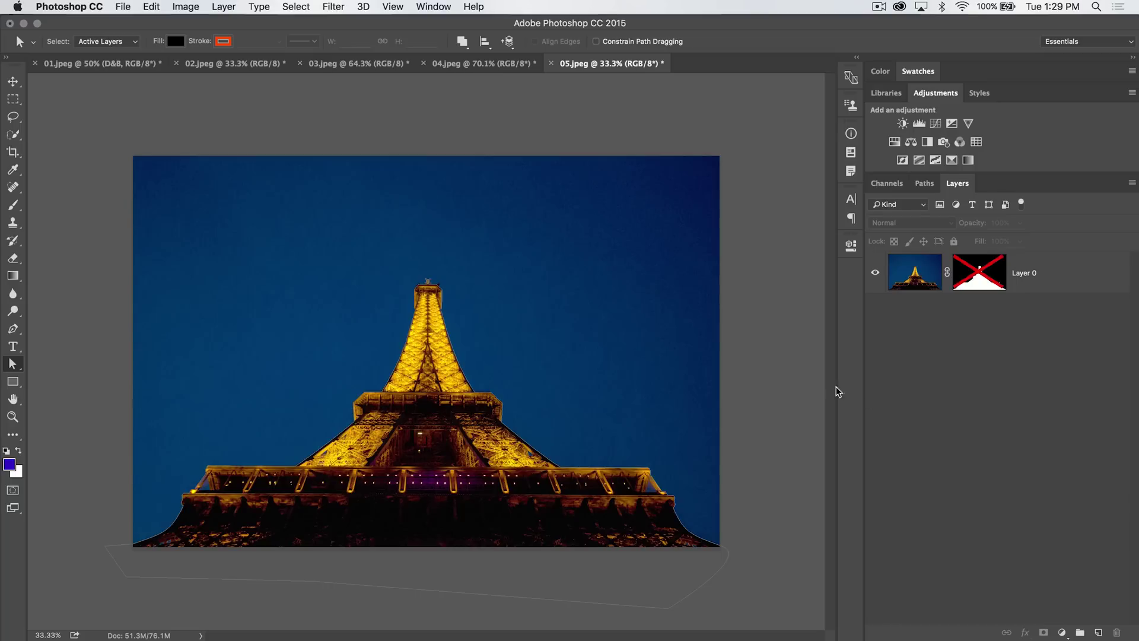
Step: Turn Layer 0's tower mask back on, hiding the blue sky around the Eiffel Tower
{"action": "left_click", "coordinate": [917, 187]}
{"action": "left_click", "coordinate": [962, 186]}
{"action": "left_click", "coordinate": [979, 268], "text": "shift"}
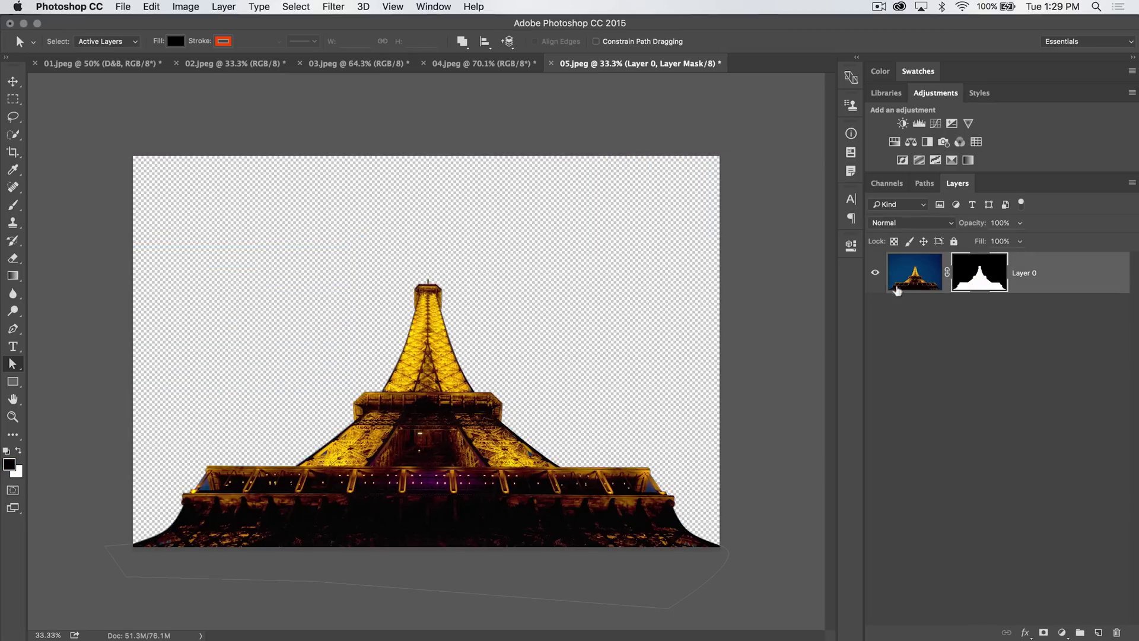